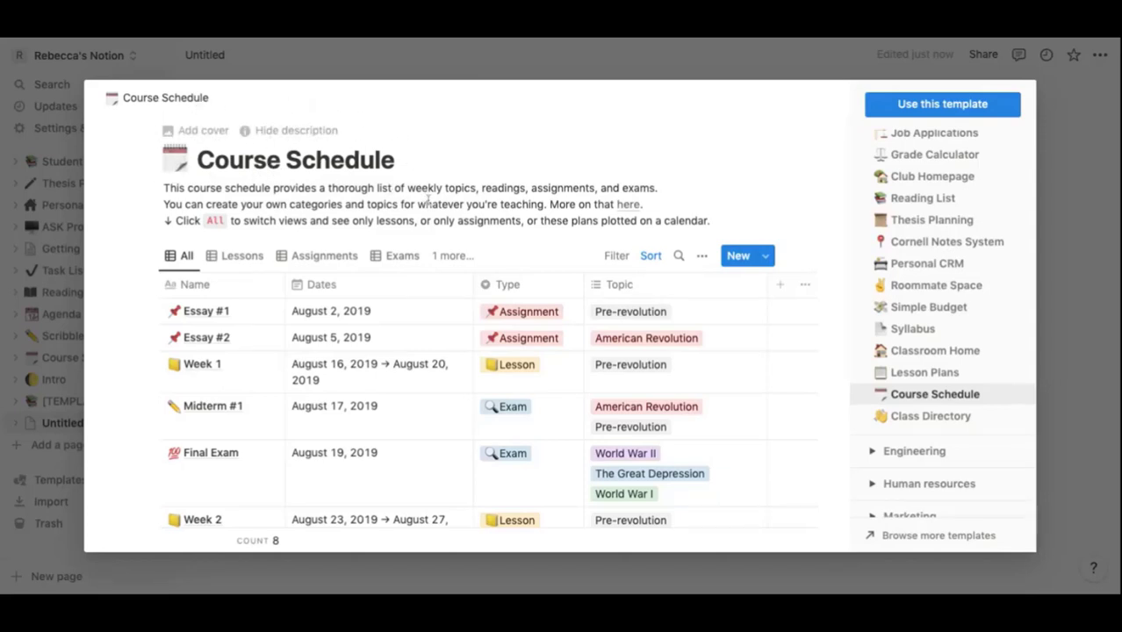
Look through the Course Schedule template preview down to its last entry, and close the template gallery
{"action": "scroll", "coordinate": [427, 195], "scroll_direction": "down", "scroll_amount": 1}
{"action": "scroll", "coordinate": [428, 195], "scroll_direction": "up", "scroll_amount": 1}
{"action": "scroll", "coordinate": [492, 351], "scroll_direction": "down", "scroll_amount": 3}
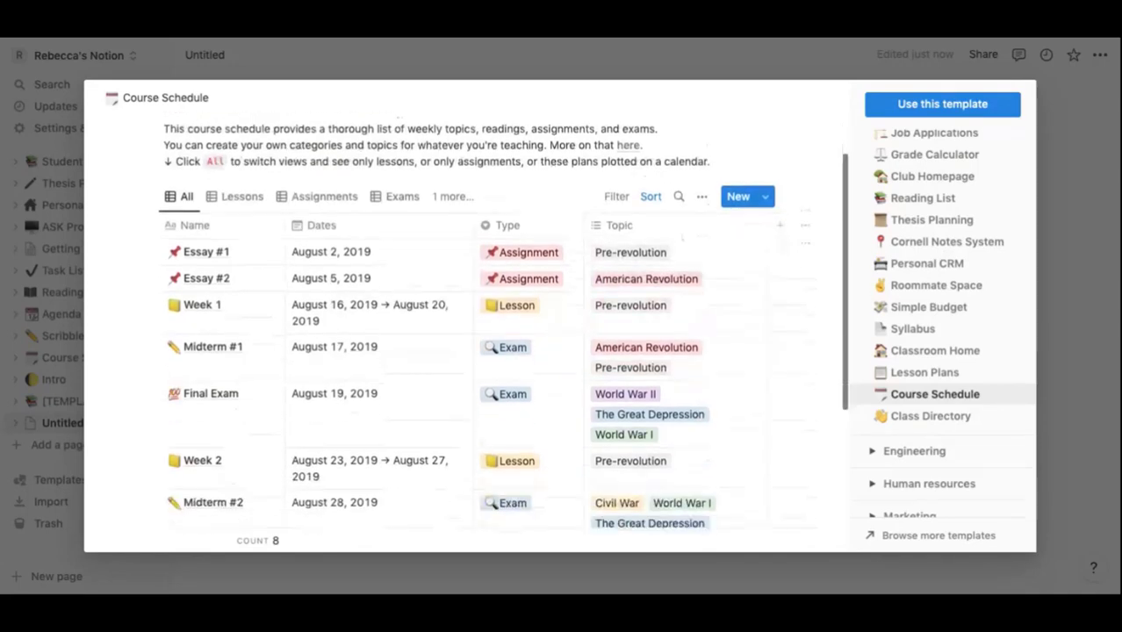
{"action": "scroll", "coordinate": [492, 351], "scroll_direction": "down", "scroll_amount": 2}
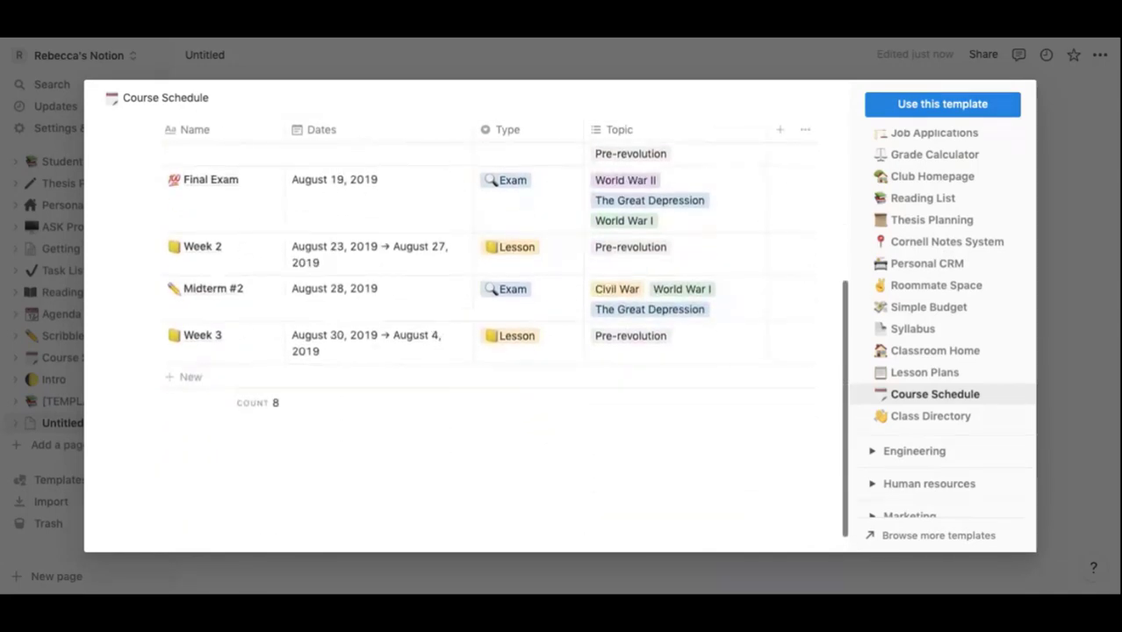
{"action": "scroll", "coordinate": [492, 351], "scroll_direction": "up", "scroll_amount": 5}
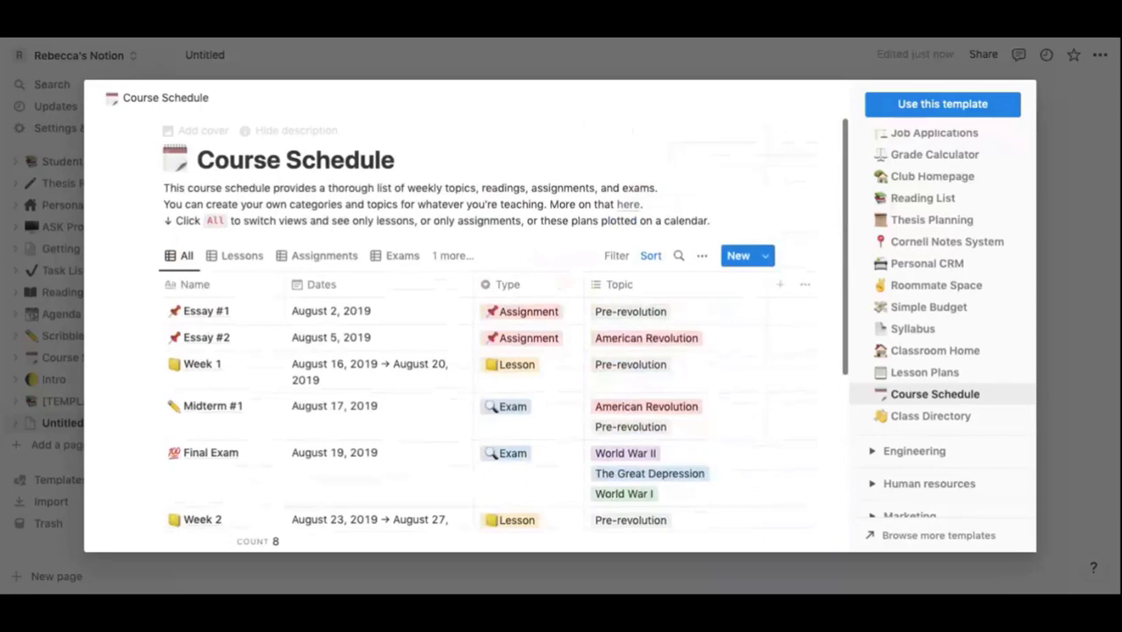
{"action": "left_click", "coordinate": [1047, 158]}
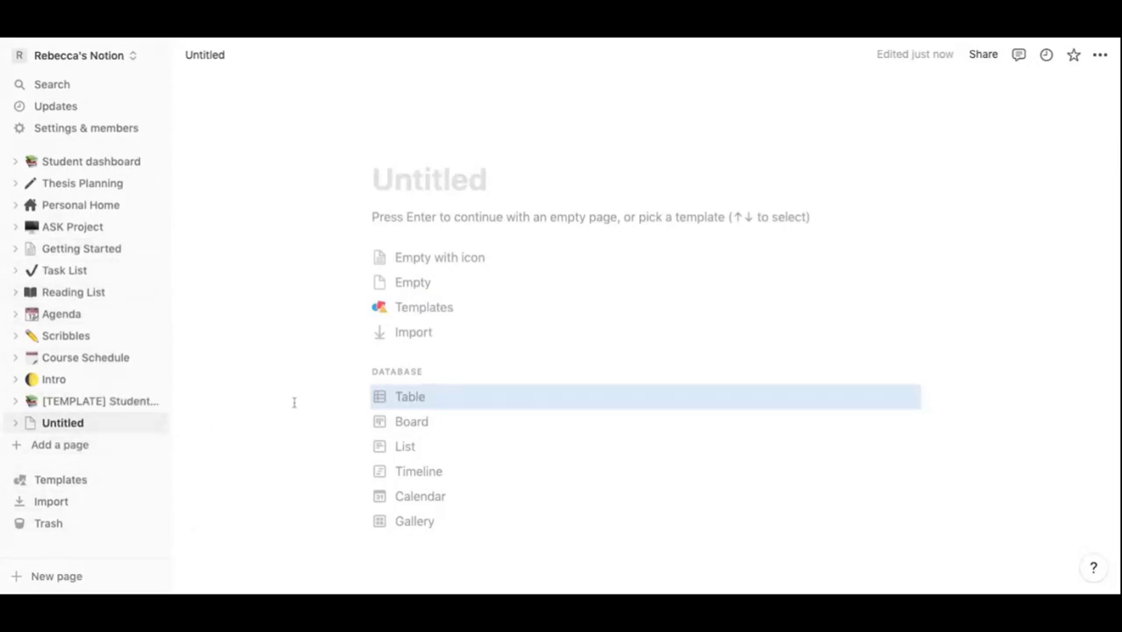
Apply the Course Schedule template from the Student category of the template gallery to the untitled page
{"action": "key", "text": "Down"}
{"action": "key", "text": "Down"}
{"action": "key", "text": "Down"}
{"action": "key", "text": "Down"}
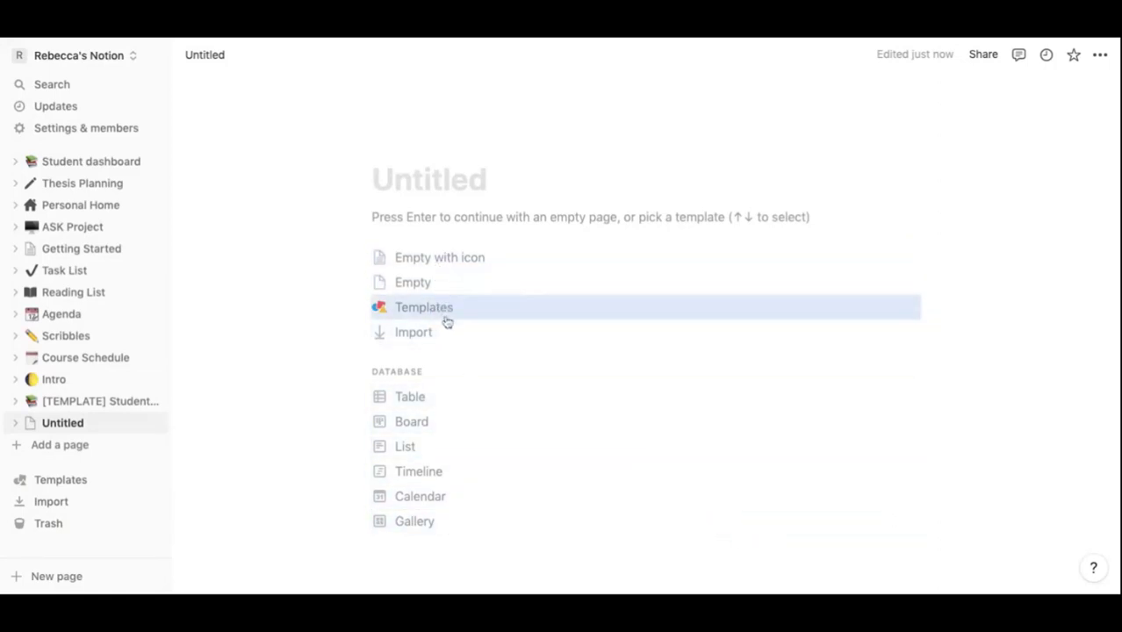
{"action": "left_click", "coordinate": [511, 312]}
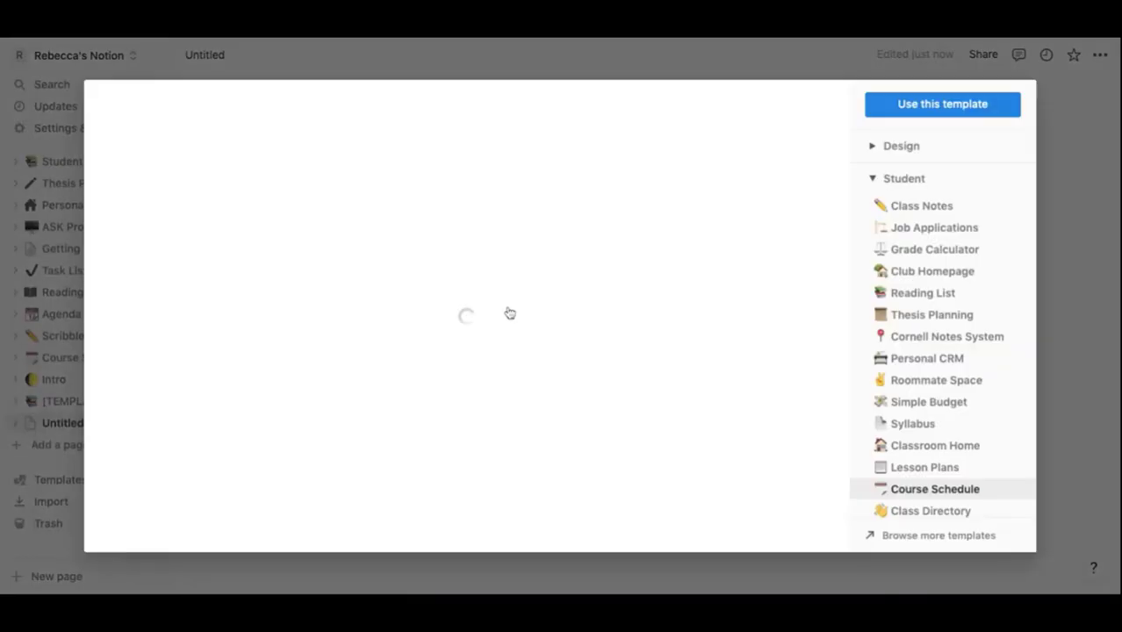
{"action": "left_click", "coordinate": [873, 180]}
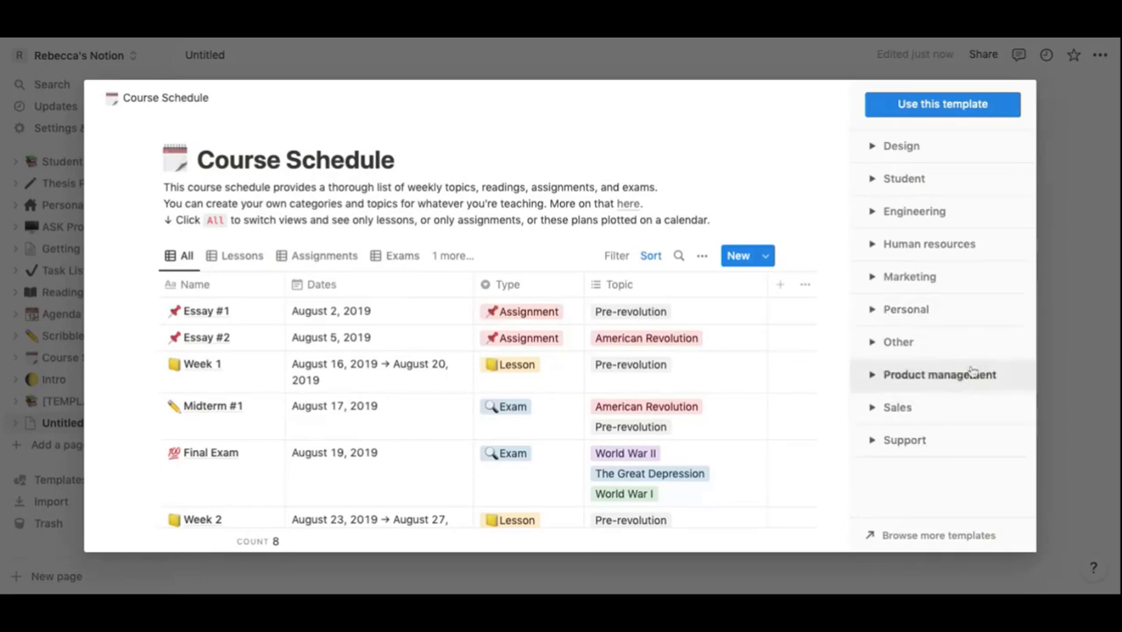
{"action": "left_click", "coordinate": [962, 181]}
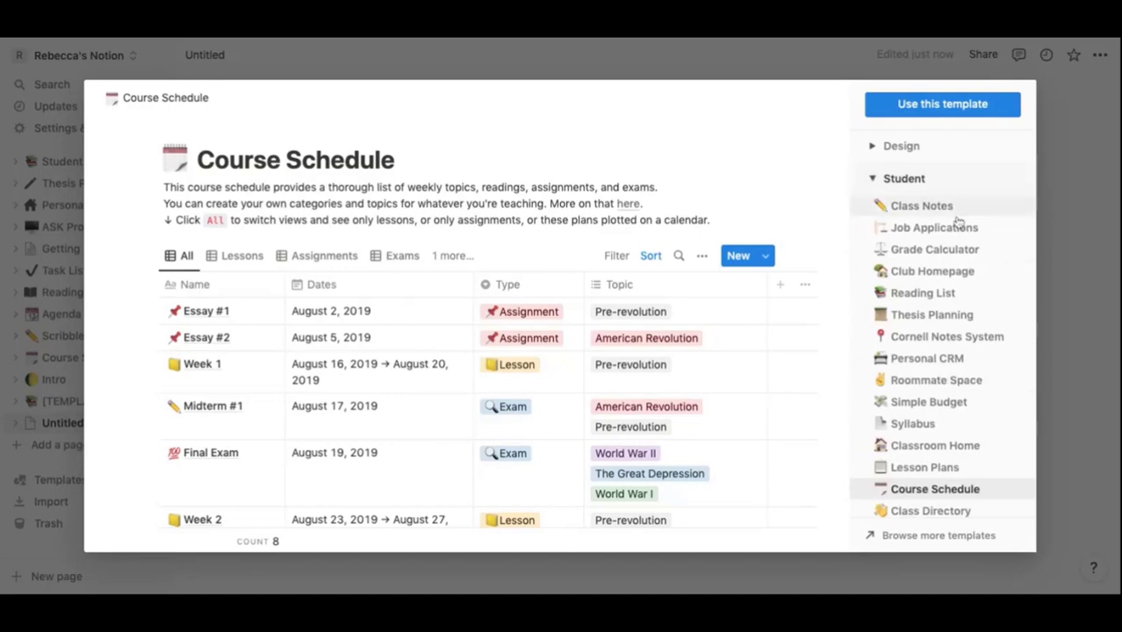
{"action": "scroll", "coordinate": [951, 411], "scroll_direction": "down", "scroll_amount": 2}
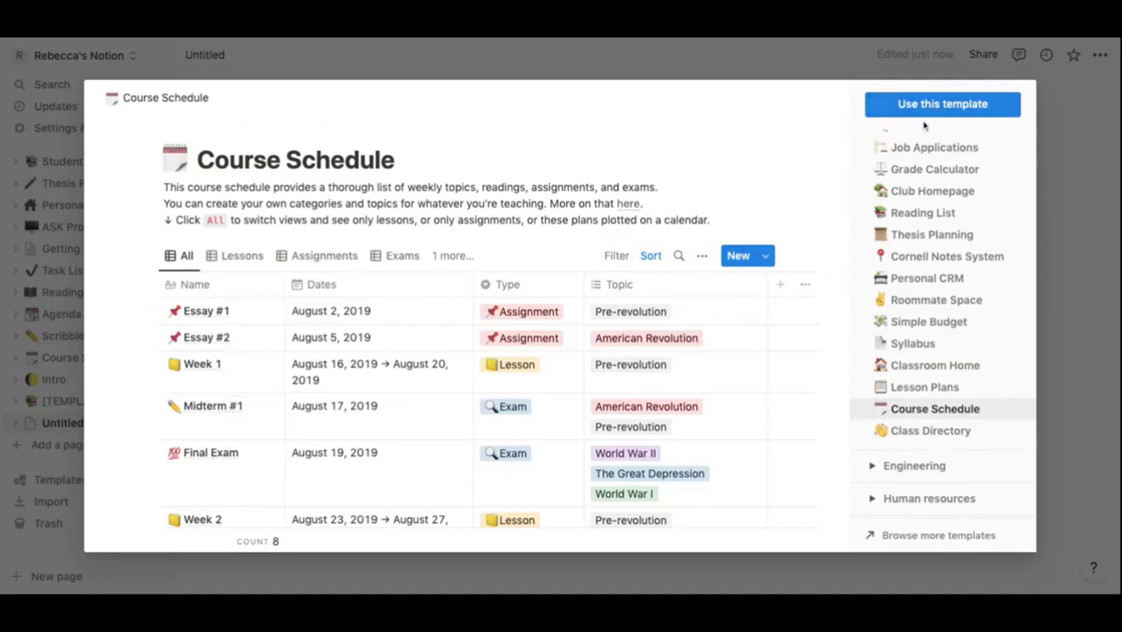
{"action": "left_click", "coordinate": [953, 115]}
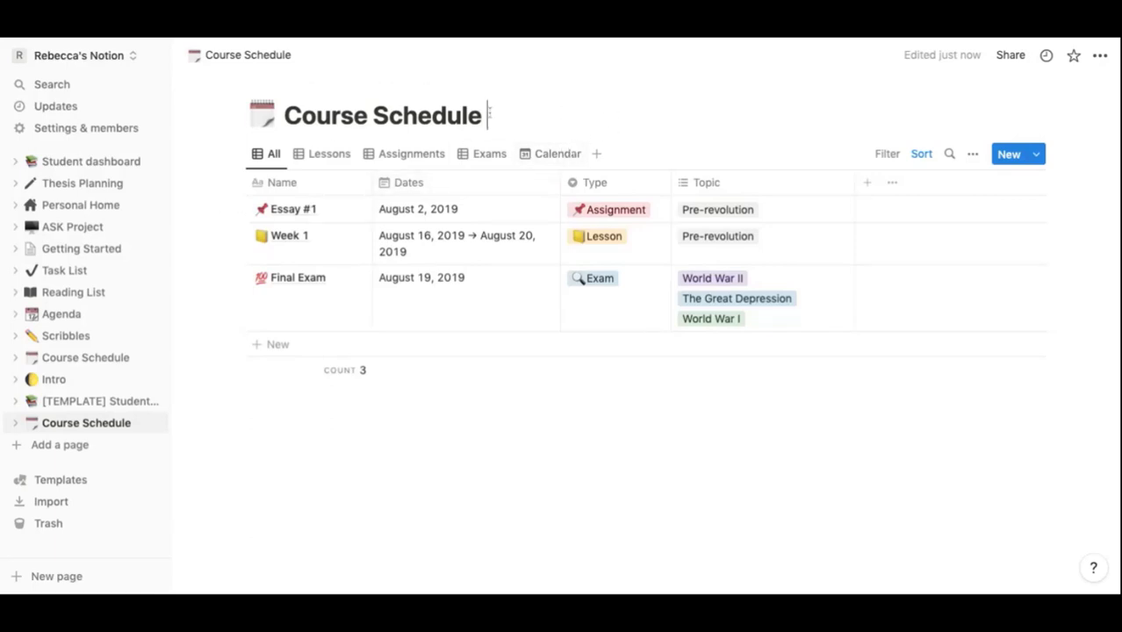
Rename the page as Course Schedule Gender Module
{"action": "type", "text": "Gender"}
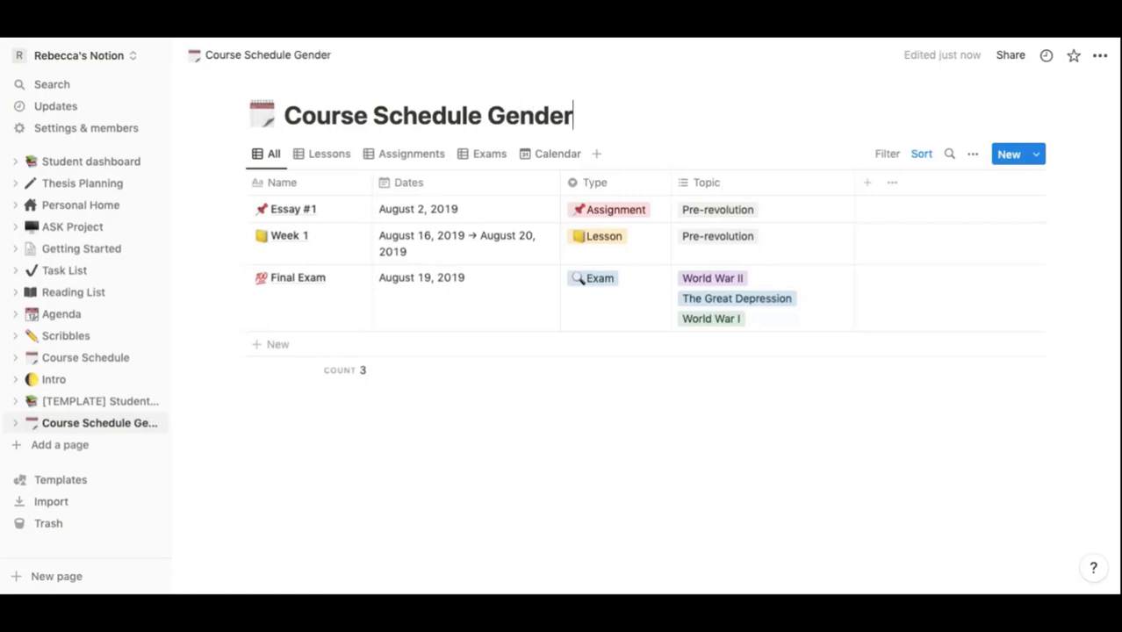
{"action": "type", "text": " Module"}
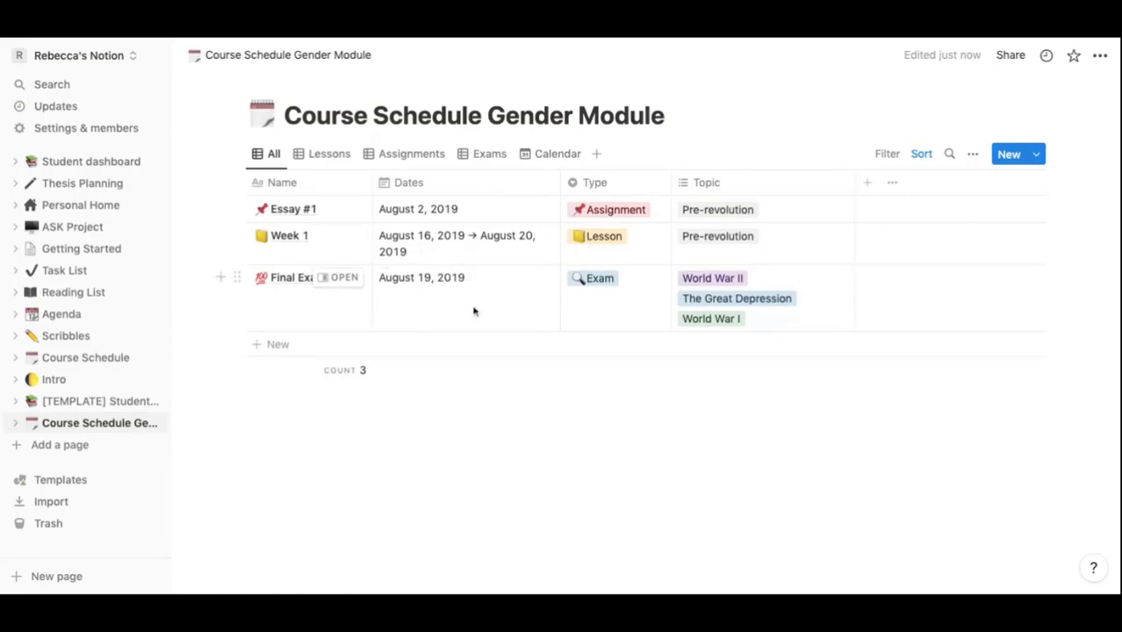
{"action": "left_click", "coordinate": [654, 210]}
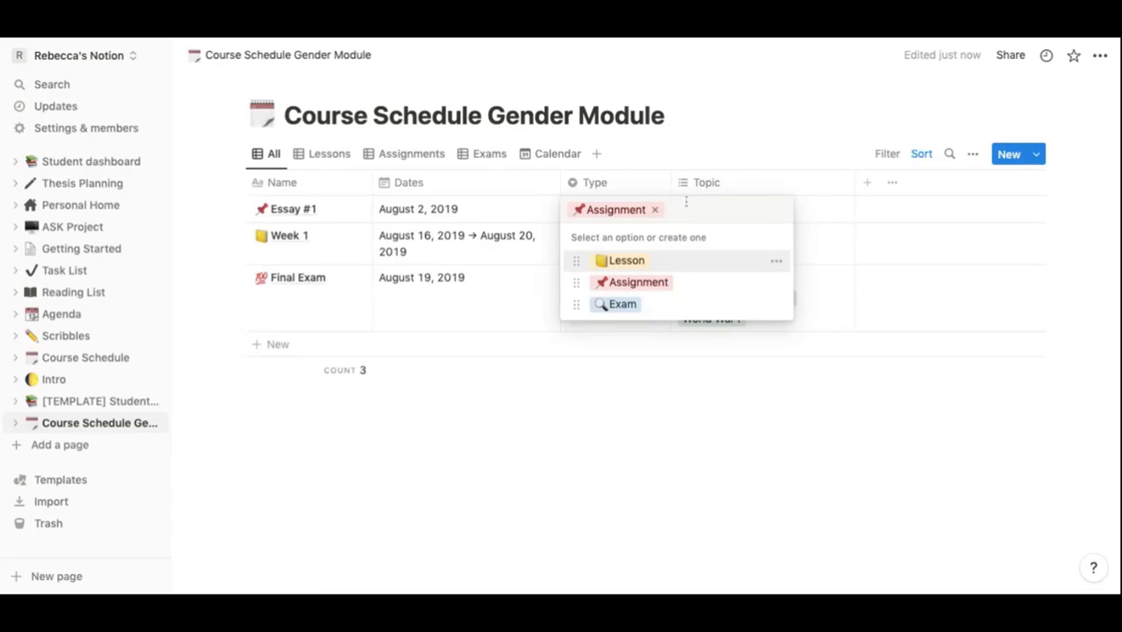
{"action": "type", "text": "Readings"}
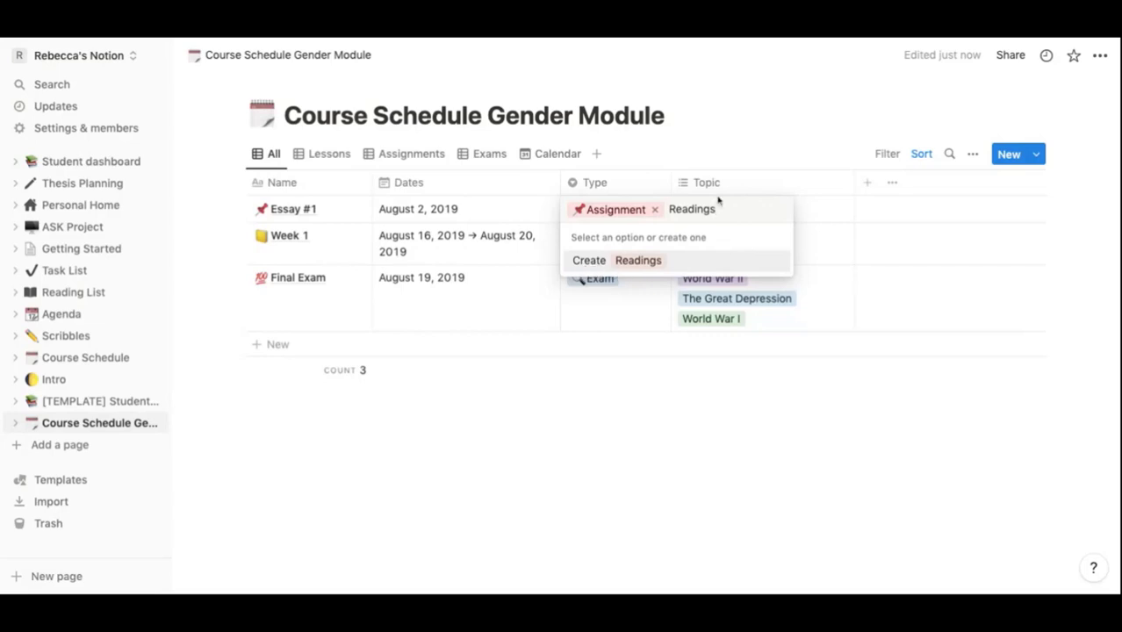
{"action": "key", "text": "BackSpace"}
{"action": "key", "text": "BackSpace"}
{"action": "key", "text": "BackSpace"}
{"action": "key", "text": "BackSpace"}
{"action": "key", "text": "BackSpace"}
{"action": "key", "text": "BackSpace"}
{"action": "key", "text": "BackSpace"}
{"action": "key", "text": "BackSpace"}
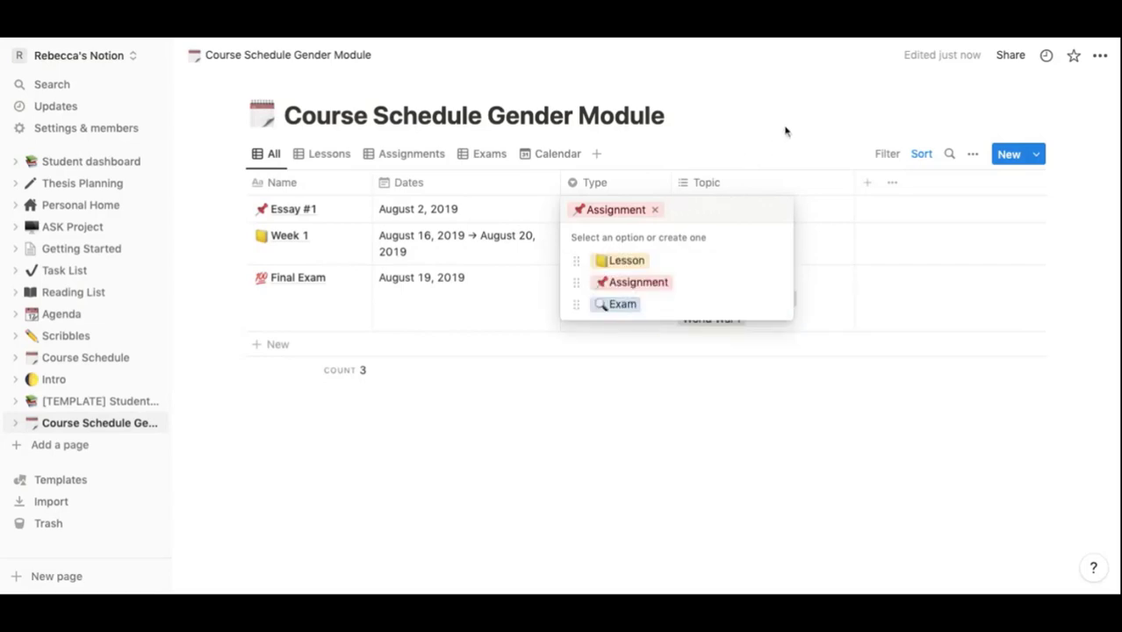
{"action": "key", "text": "Escape"}
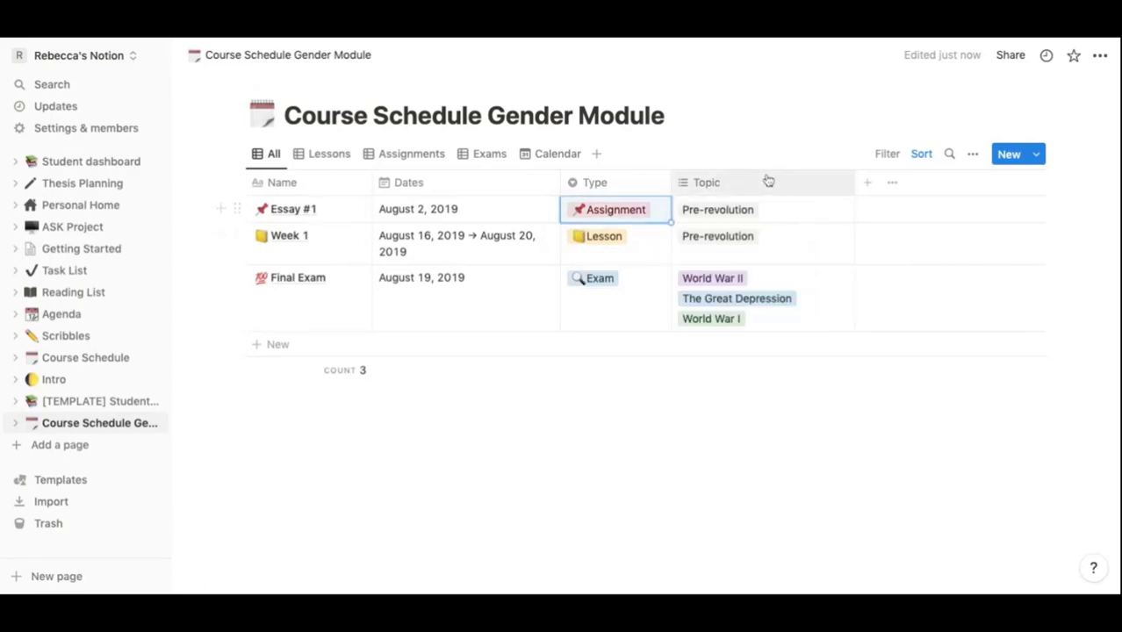
Create a new topic option named Feminism and add it to the Essay #1 entry
{"action": "left_click", "coordinate": [784, 210]}
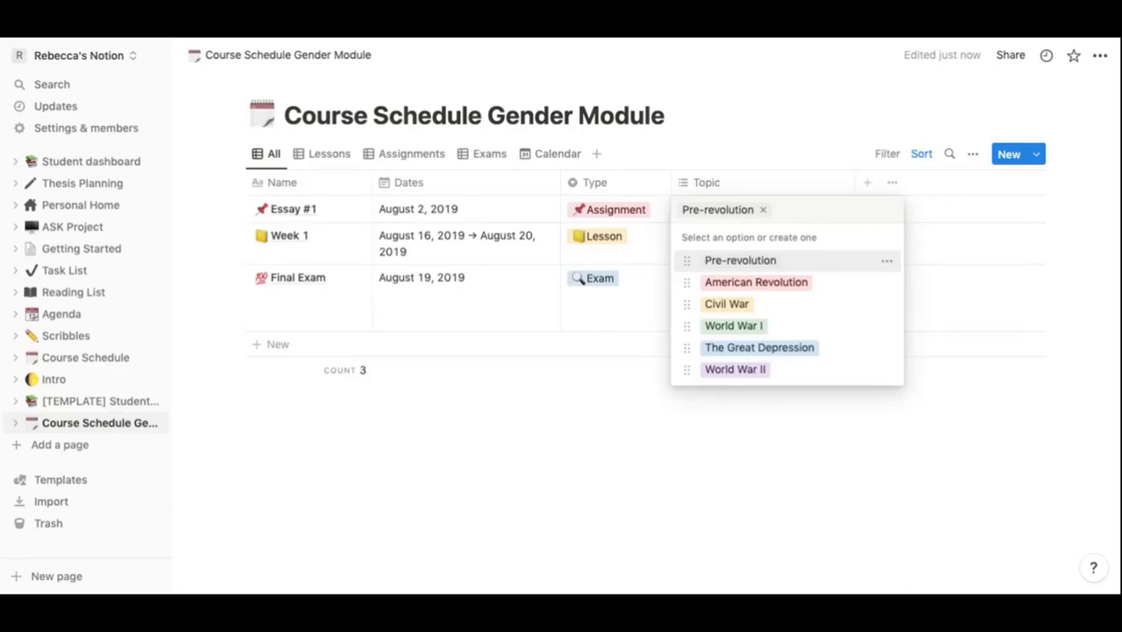
{"action": "type", "text": "Feminism"}
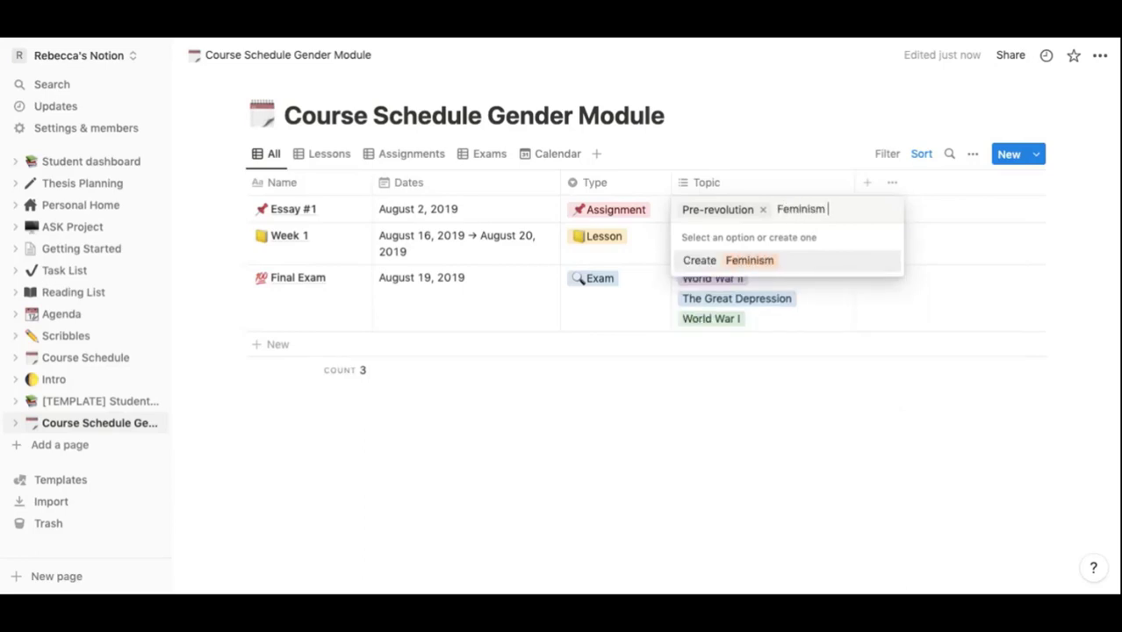
{"action": "left_click", "coordinate": [810, 257]}
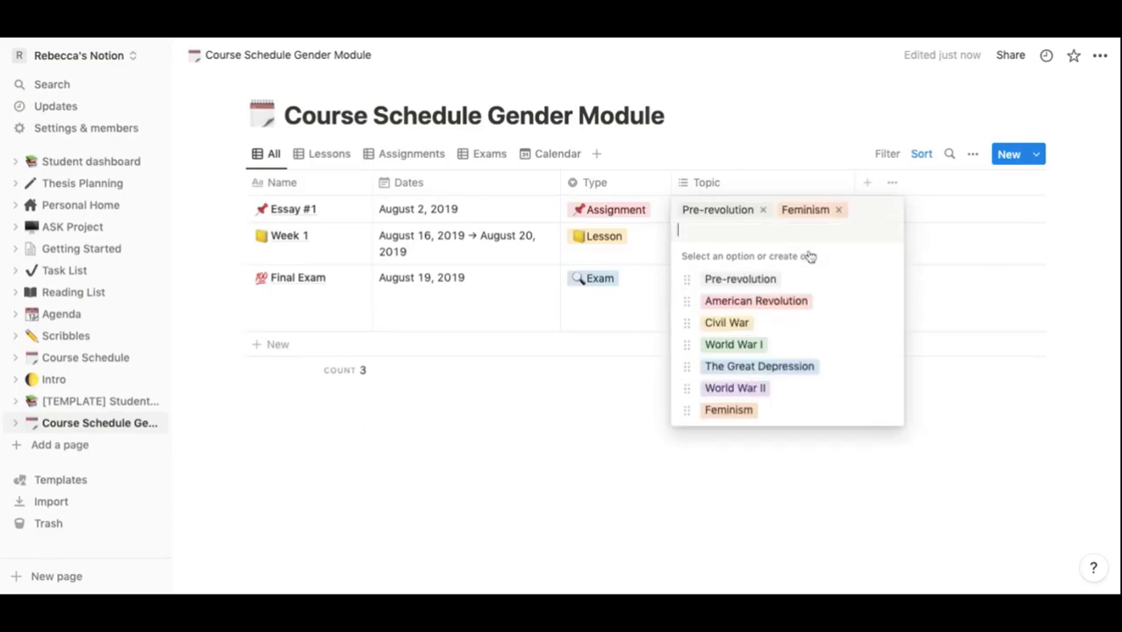
{"action": "left_click", "coordinate": [971, 219]}
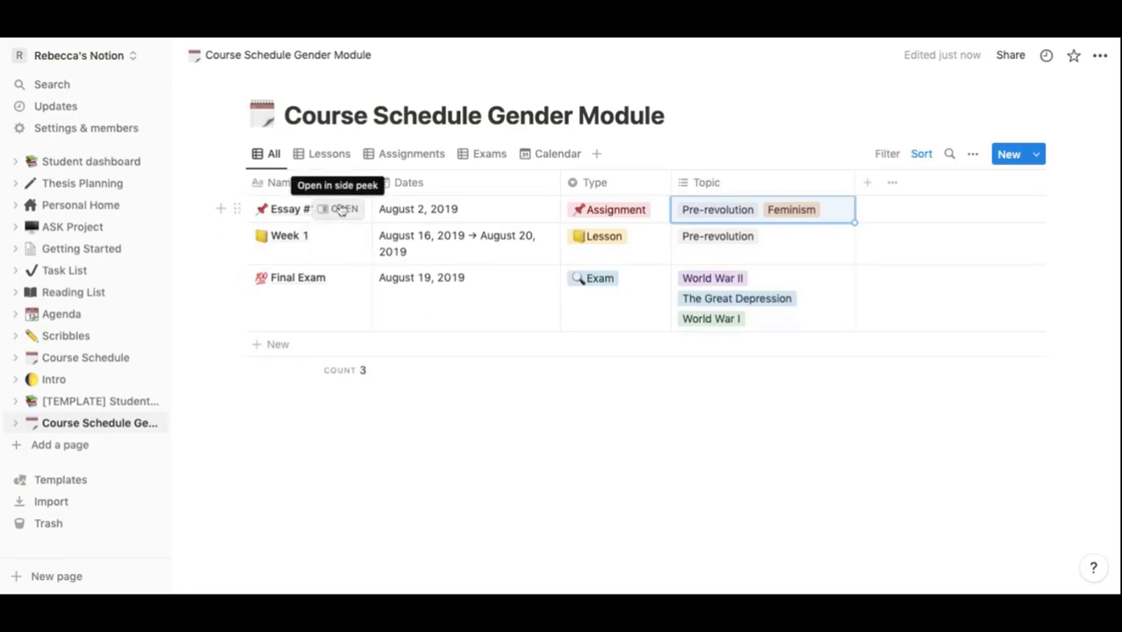
Review the page content of the Essay #1, Week 1 and Final Exam entries one after another in side peek
{"action": "left_click", "coordinate": [337, 213]}
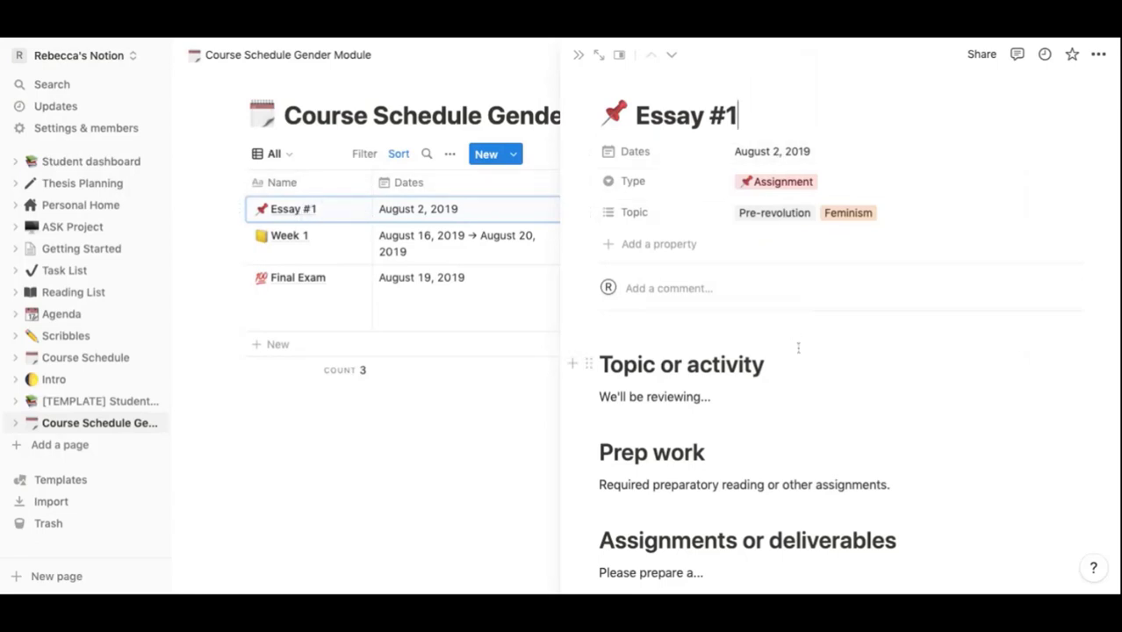
{"action": "scroll", "coordinate": [798, 348], "scroll_direction": "down", "scroll_amount": 1}
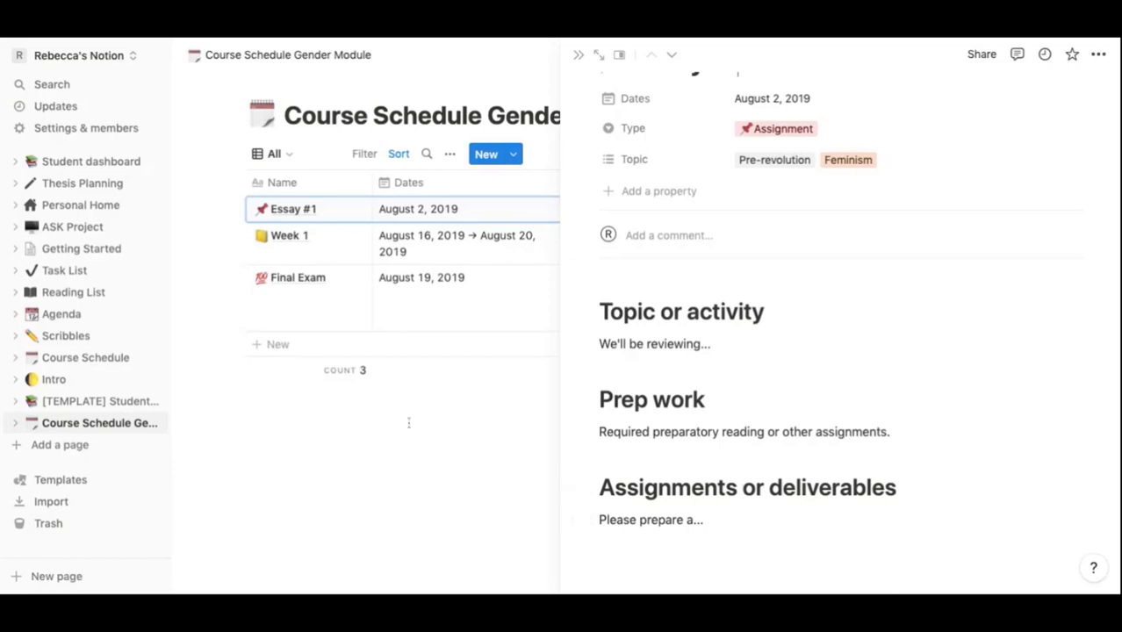
{"action": "left_click", "coordinate": [477, 406]}
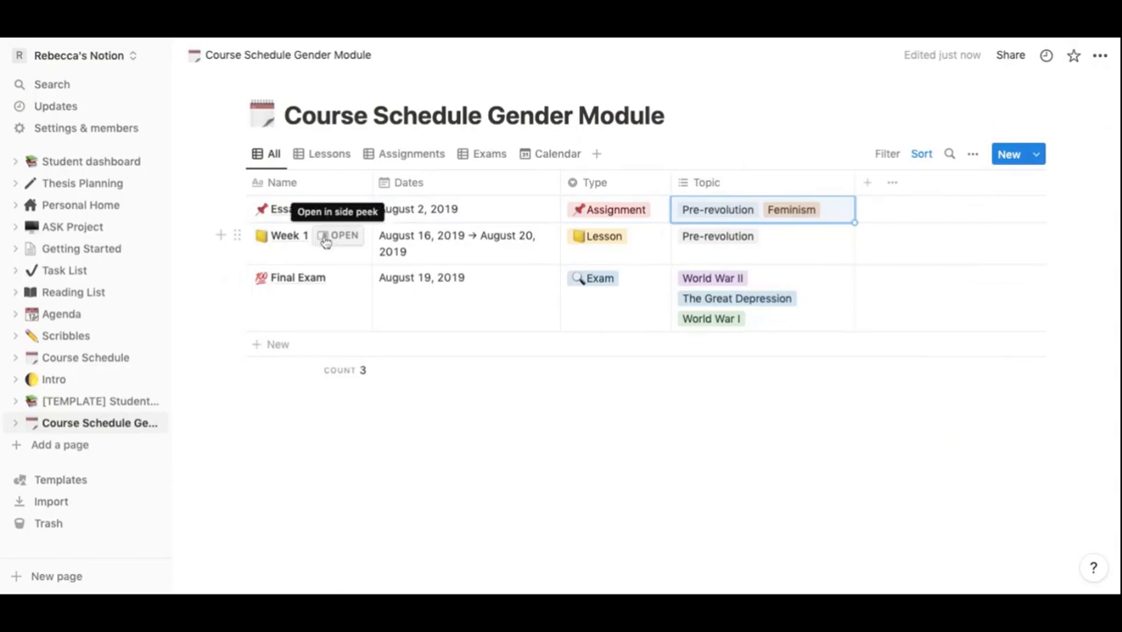
{"action": "left_click", "coordinate": [334, 237]}
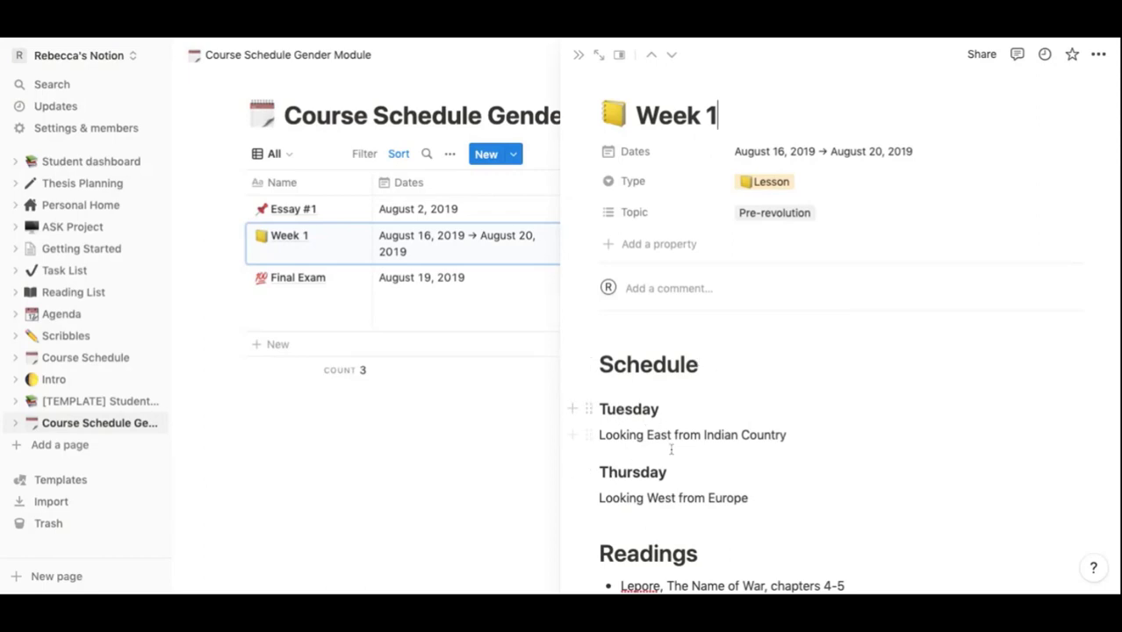
{"action": "scroll", "coordinate": [652, 478], "scroll_direction": "down", "scroll_amount": 3}
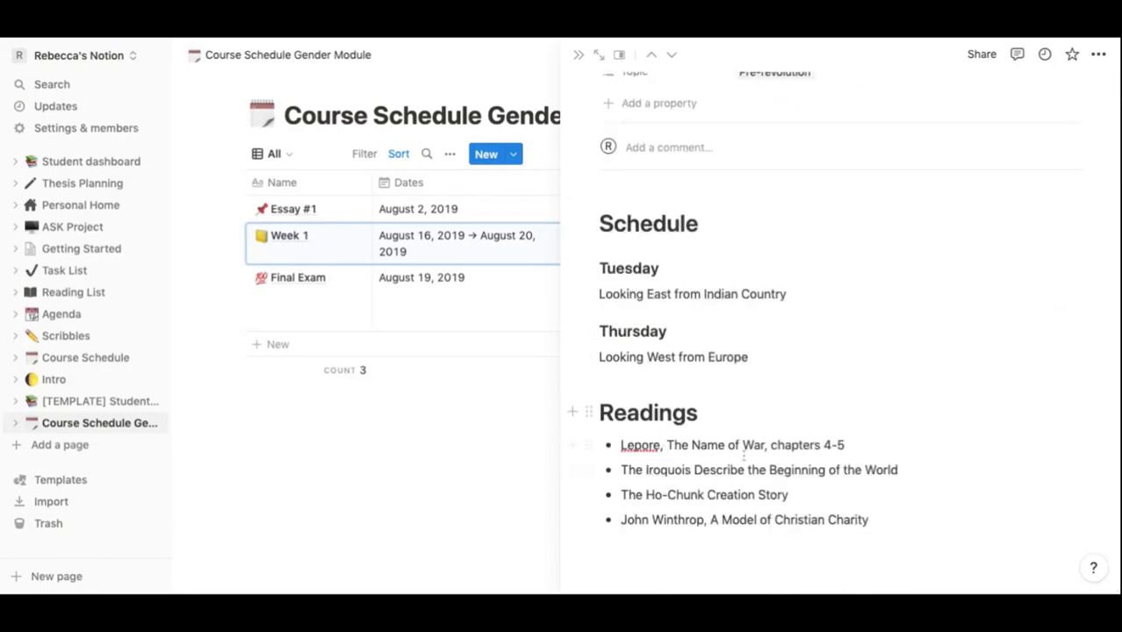
{"action": "scroll", "coordinate": [782, 439], "scroll_direction": "up", "scroll_amount": 3}
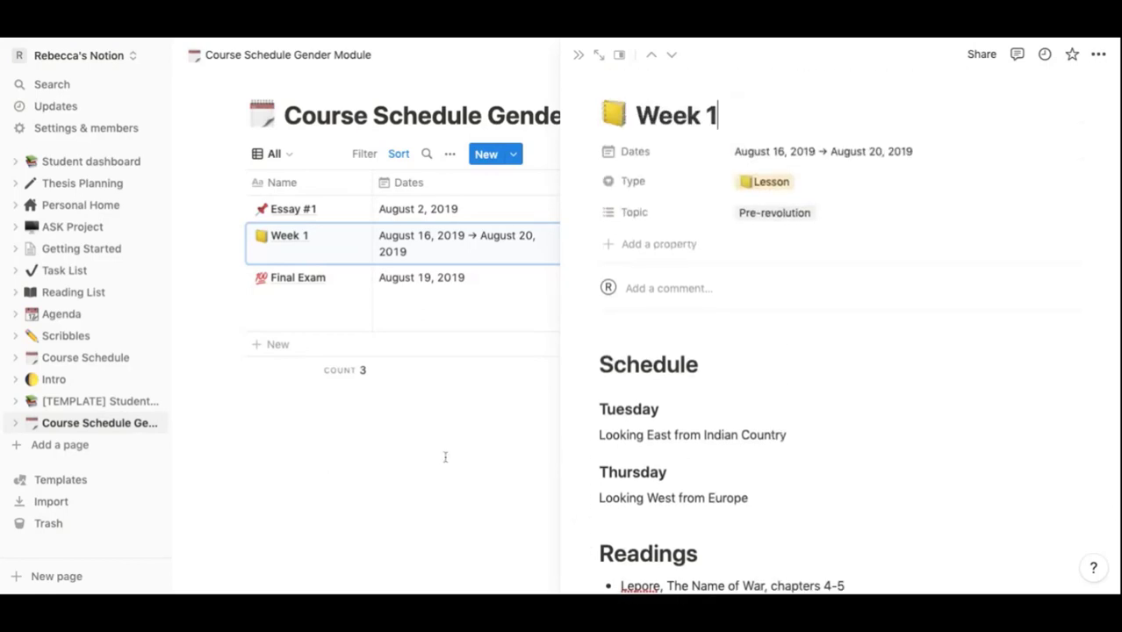
{"action": "left_click", "coordinate": [345, 305]}
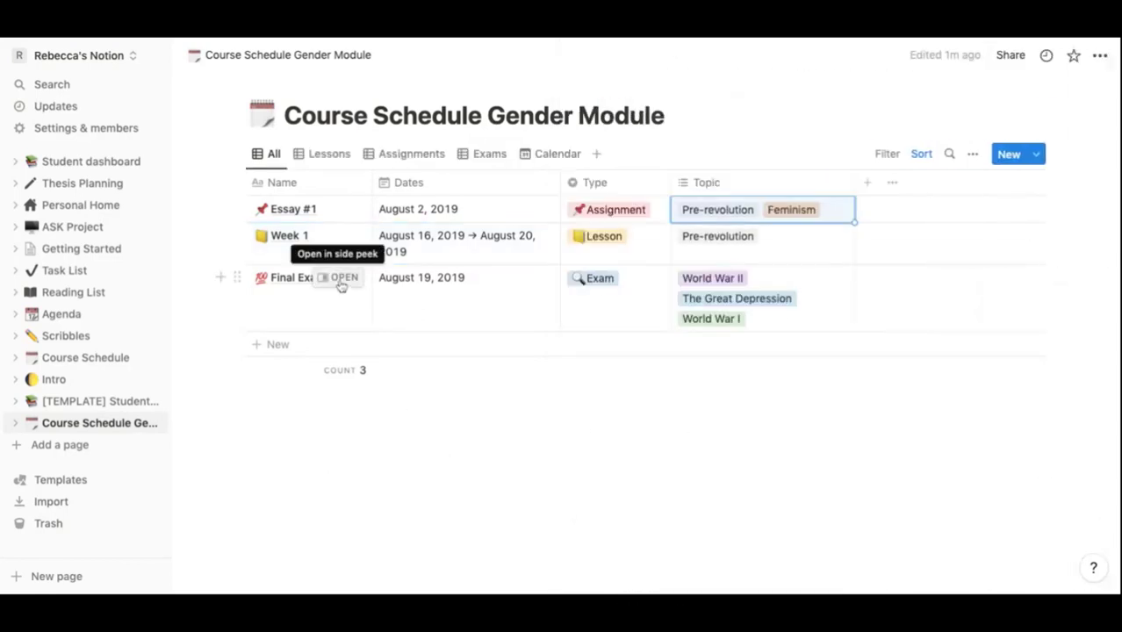
{"action": "left_click", "coordinate": [341, 282]}
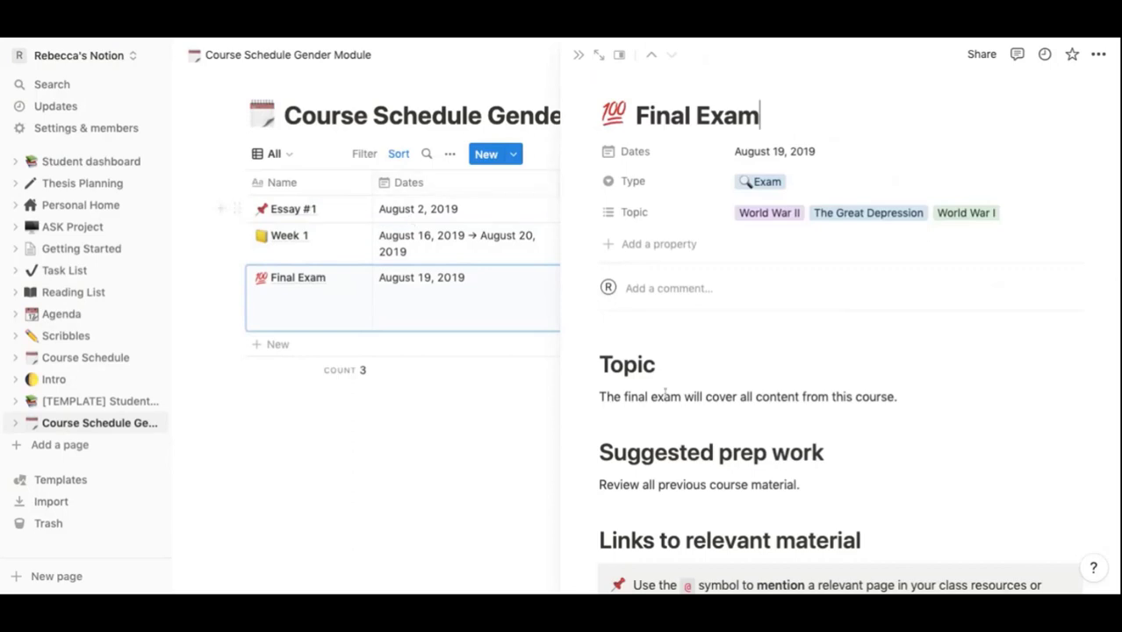
{"action": "scroll", "coordinate": [675, 418], "scroll_direction": "down", "scroll_amount": 1}
{"action": "scroll", "coordinate": [675, 418], "scroll_direction": "down", "scroll_amount": 1}
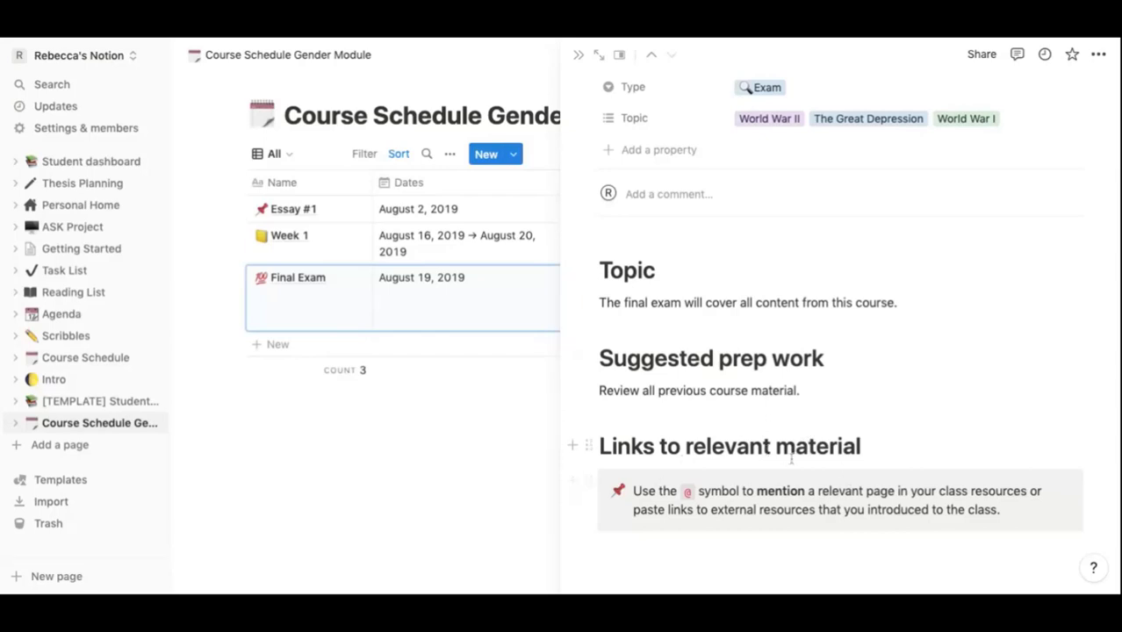
{"action": "scroll", "coordinate": [941, 481], "scroll_direction": "up", "scroll_amount": 2}
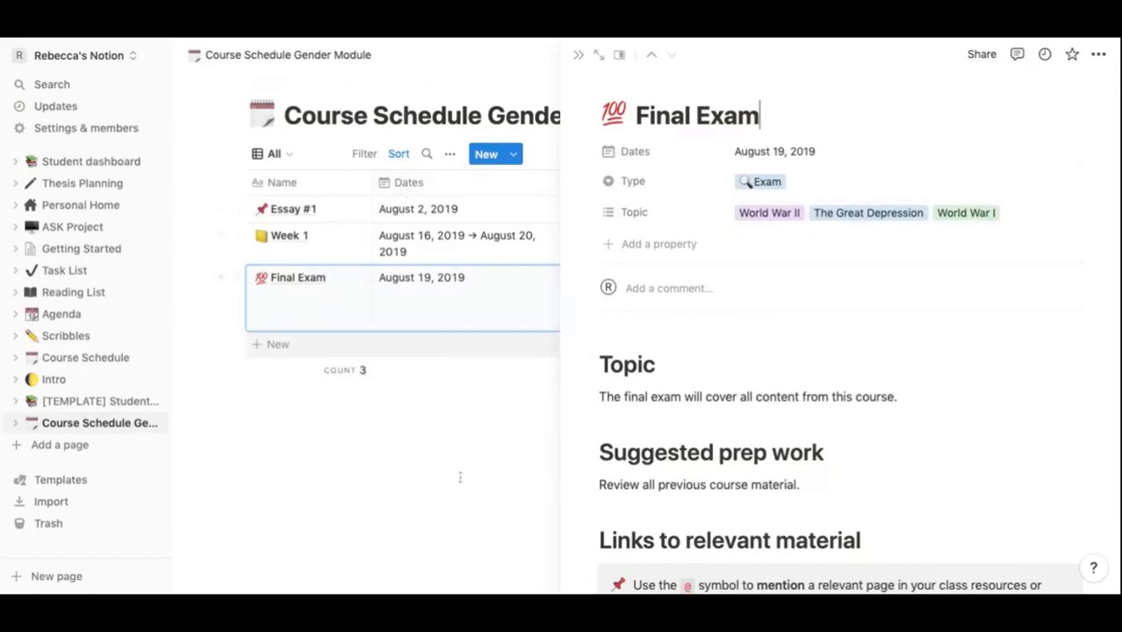
{"action": "left_click", "coordinate": [579, 58]}
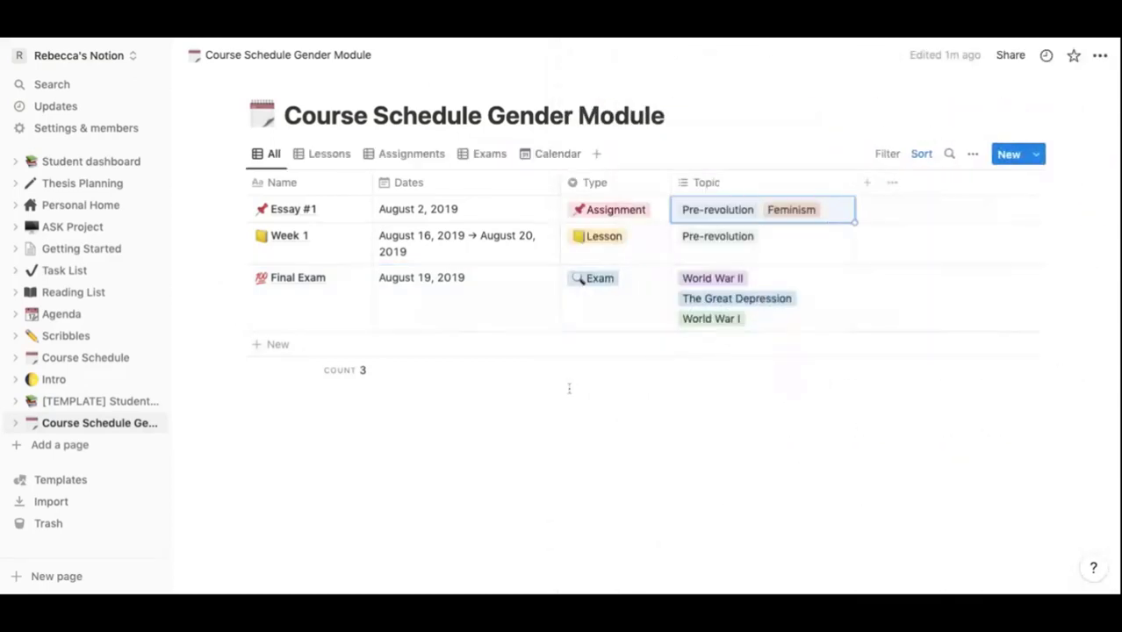
Add a new entry named Week 2 to the schedule with dates from October 17, 2022 to October 21, 2022
{"action": "left_click", "coordinate": [314, 344]}
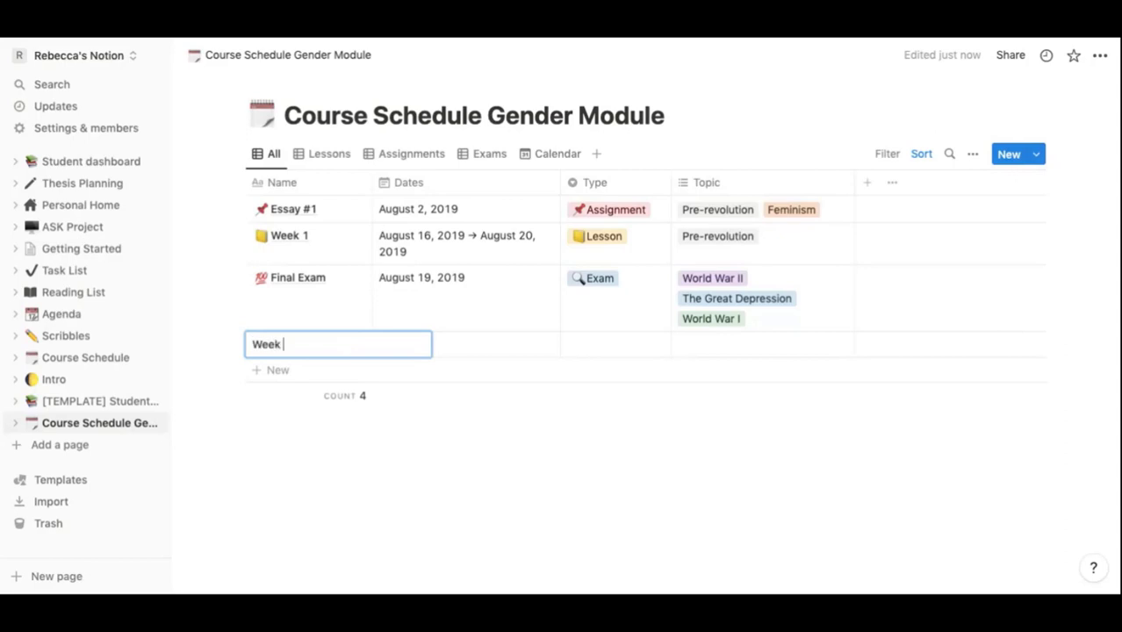
{"action": "key", "text": "Return"}
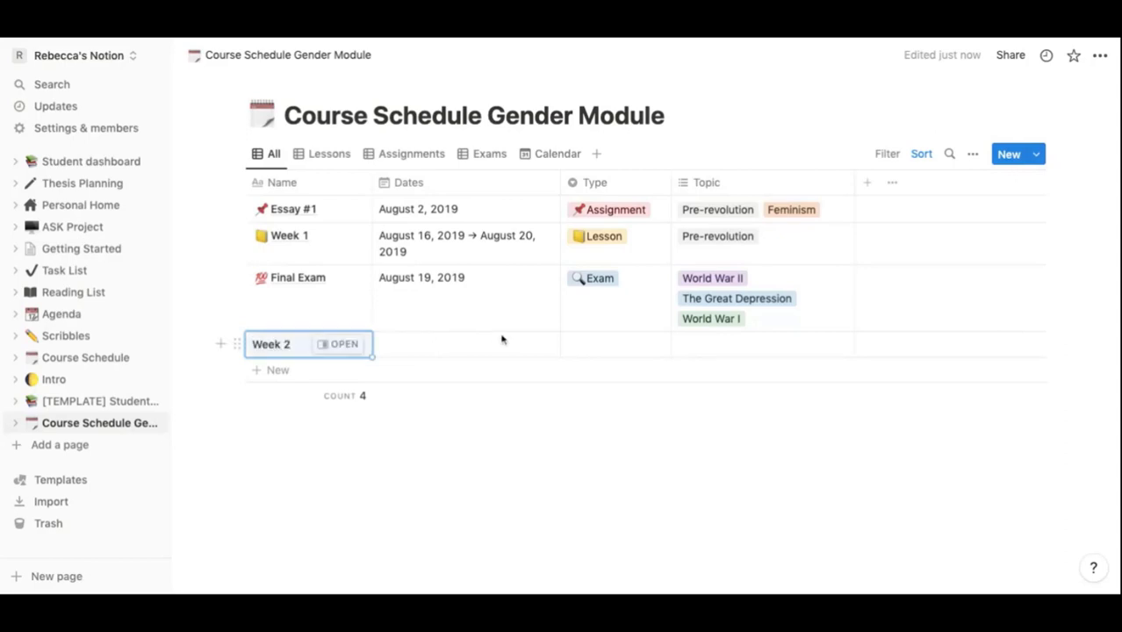
{"action": "left_click", "coordinate": [432, 350]}
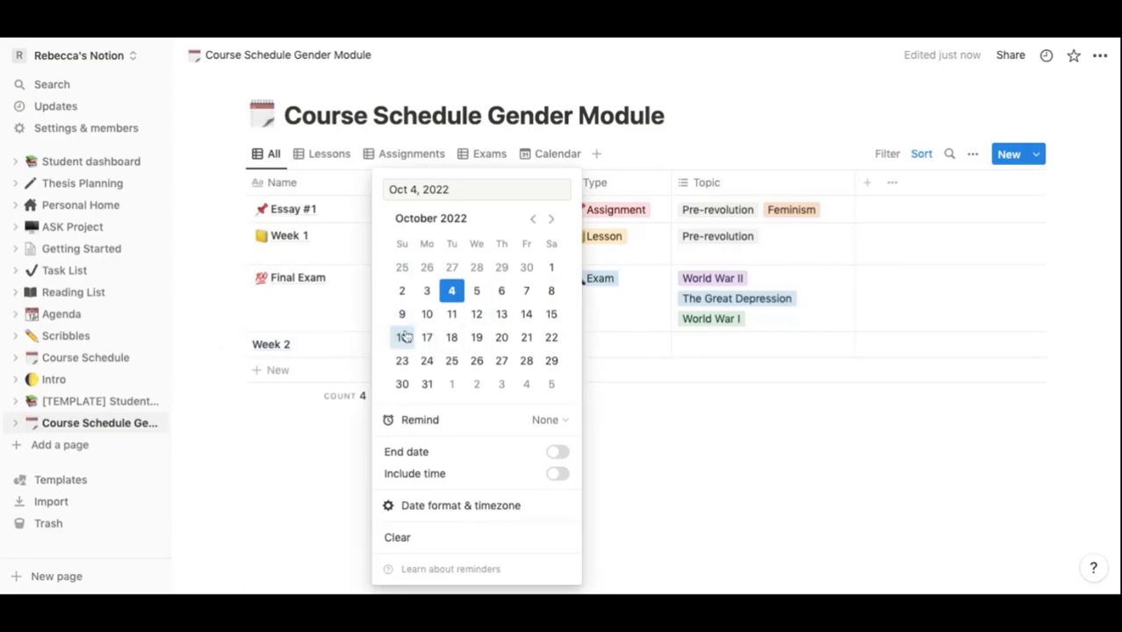
{"action": "left_click", "coordinate": [427, 337]}
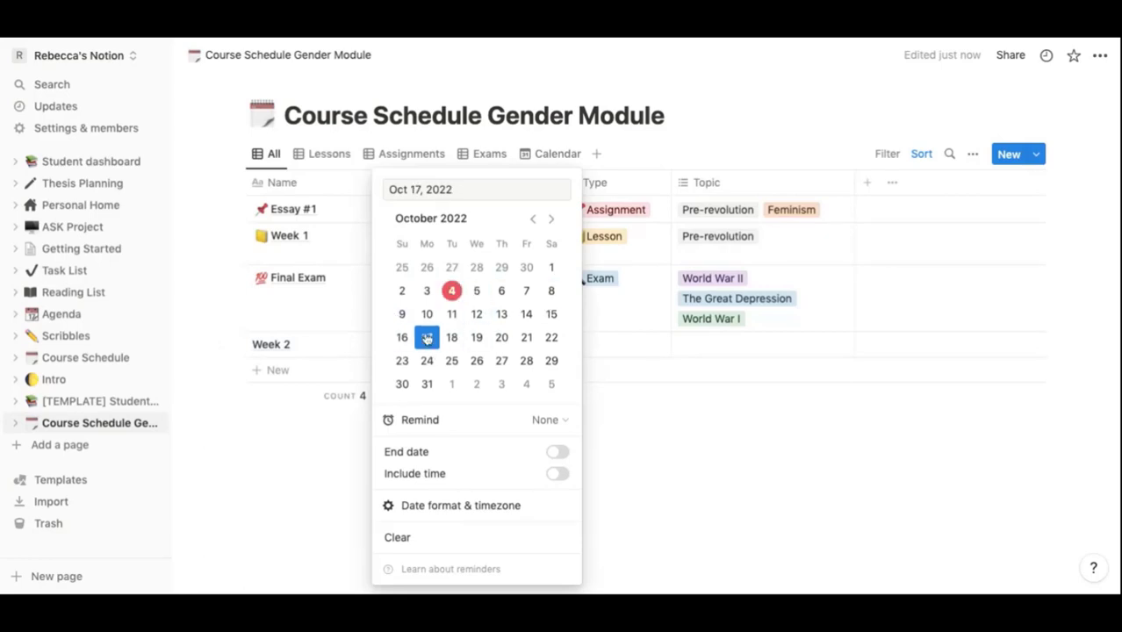
{"action": "left_click", "coordinate": [528, 338]}
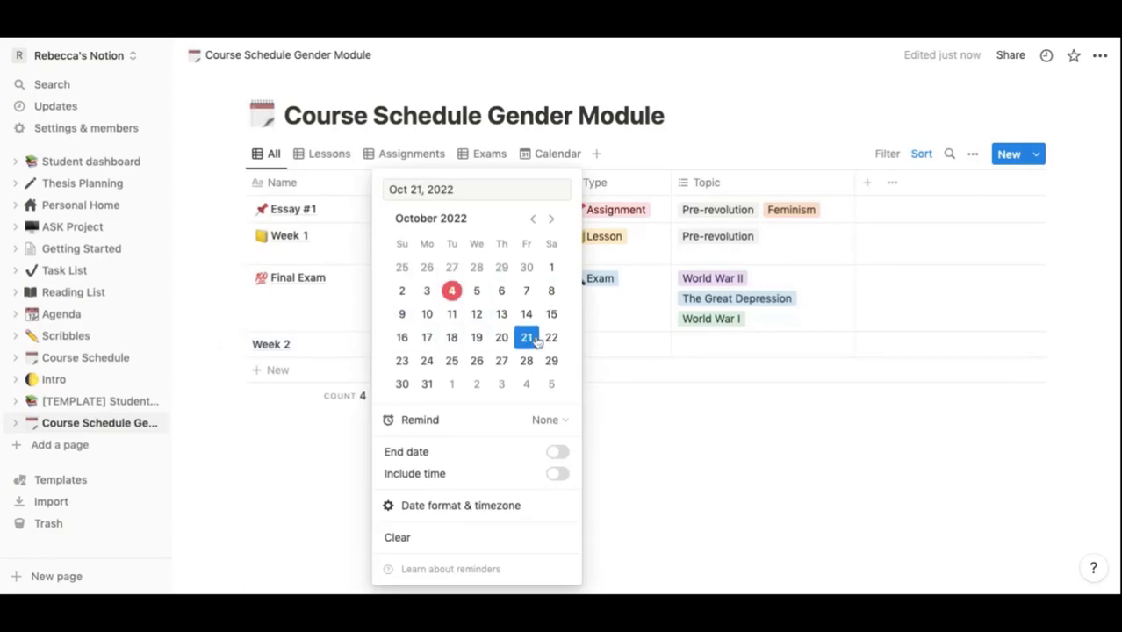
{"action": "left_click", "coordinate": [427, 337]}
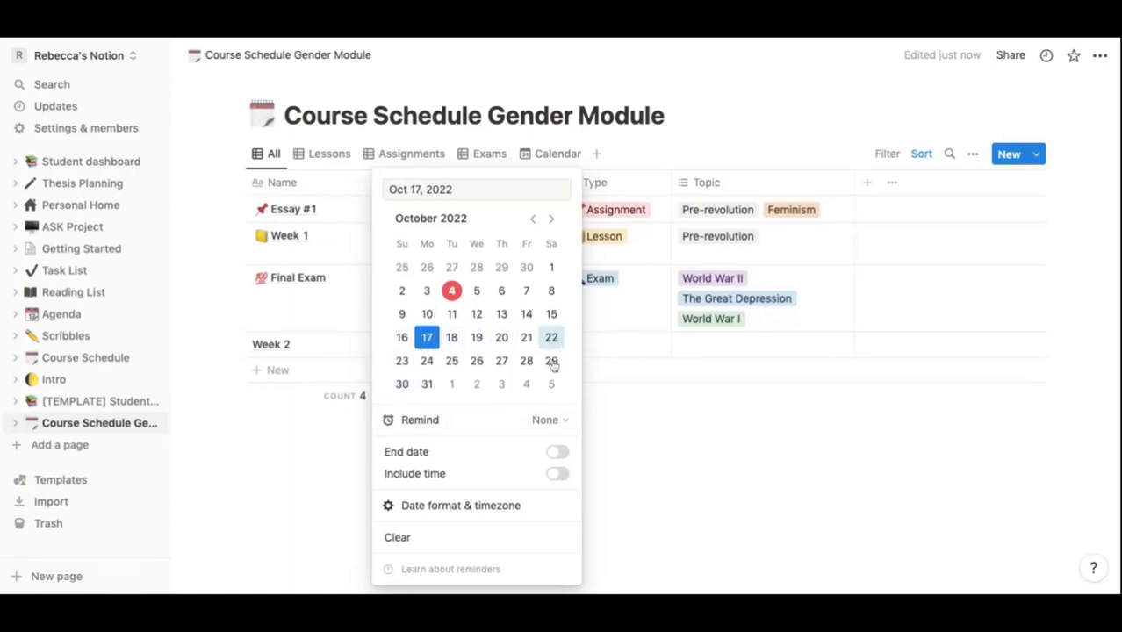
{"action": "left_click", "coordinate": [556, 453]}
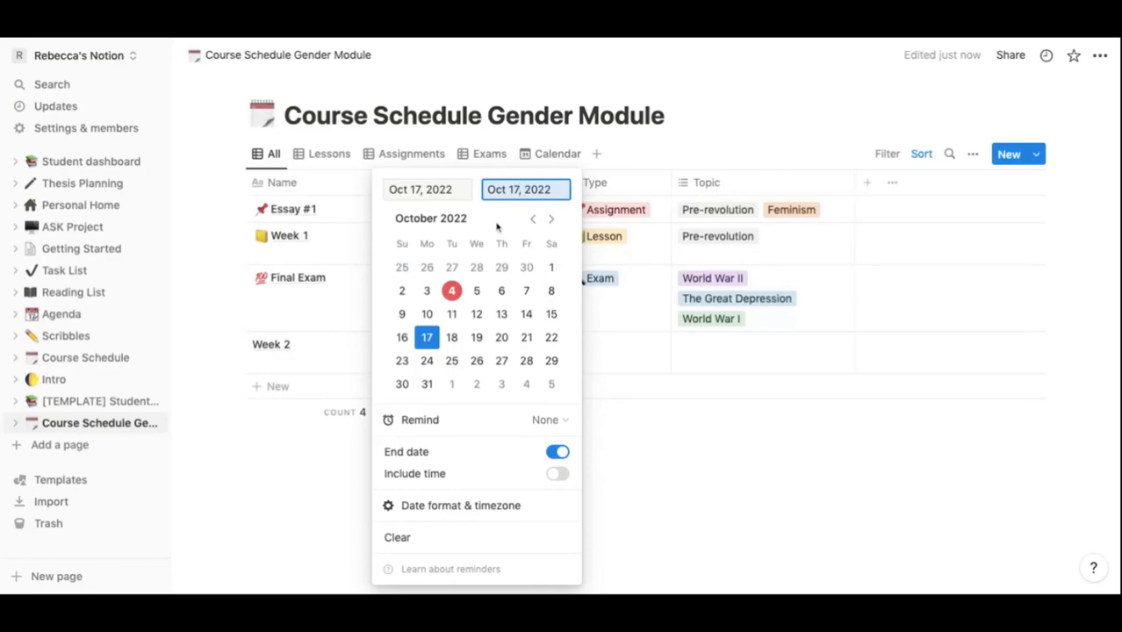
{"action": "left_click", "coordinate": [526, 341]}
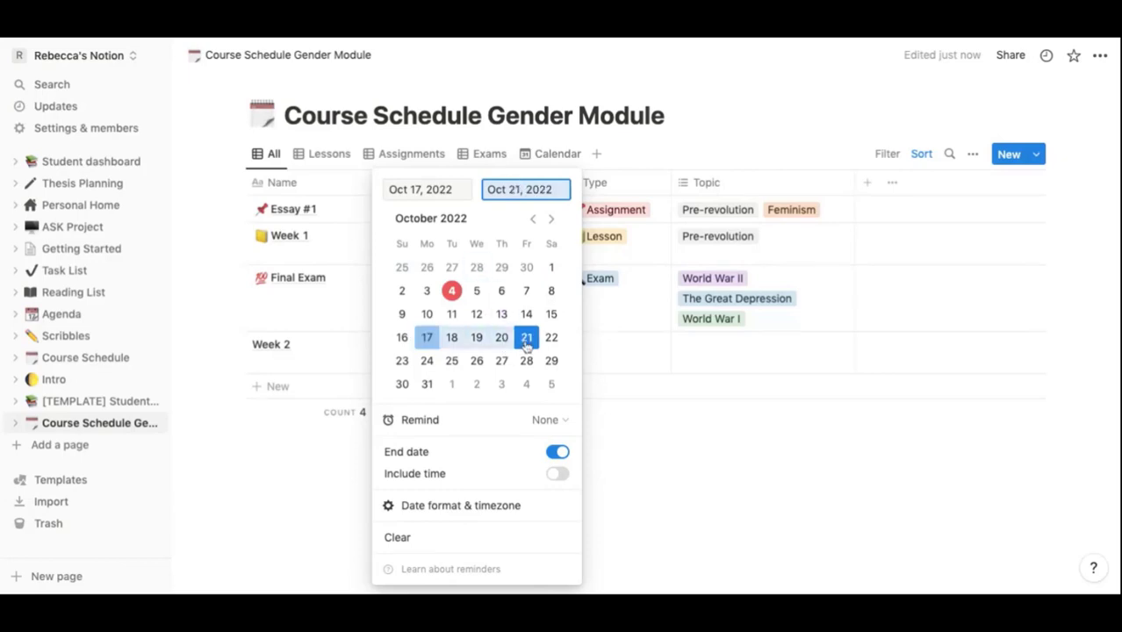
{"action": "left_click", "coordinate": [619, 453]}
Set the type of the Week 2 entry to Lesson
{"action": "left_click", "coordinate": [624, 358]}
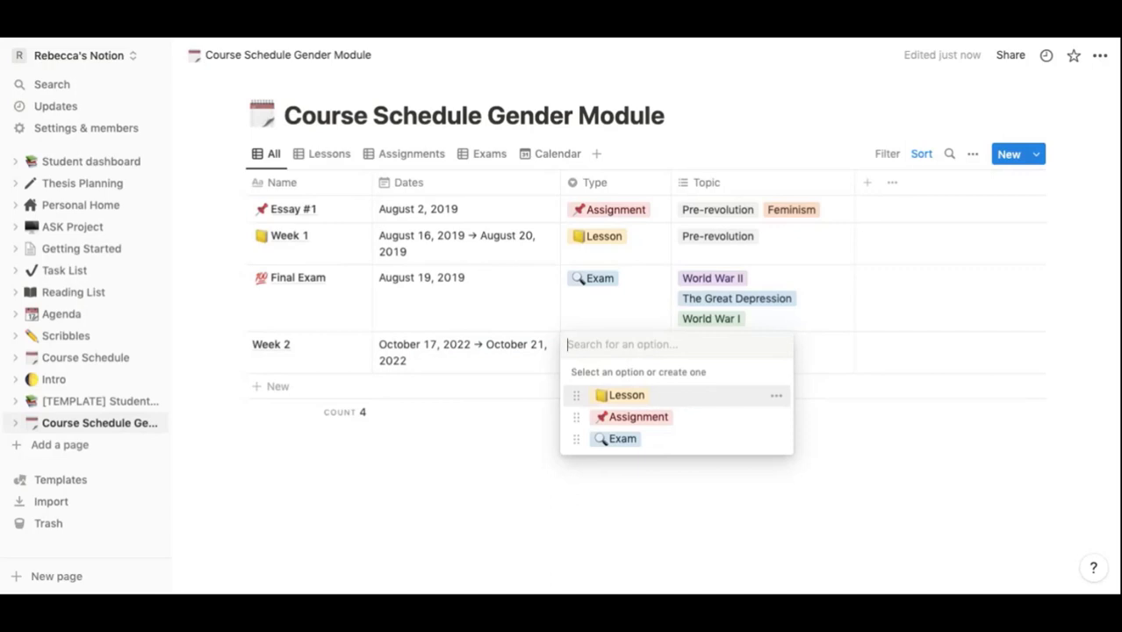
{"action": "type", "text": "S"}
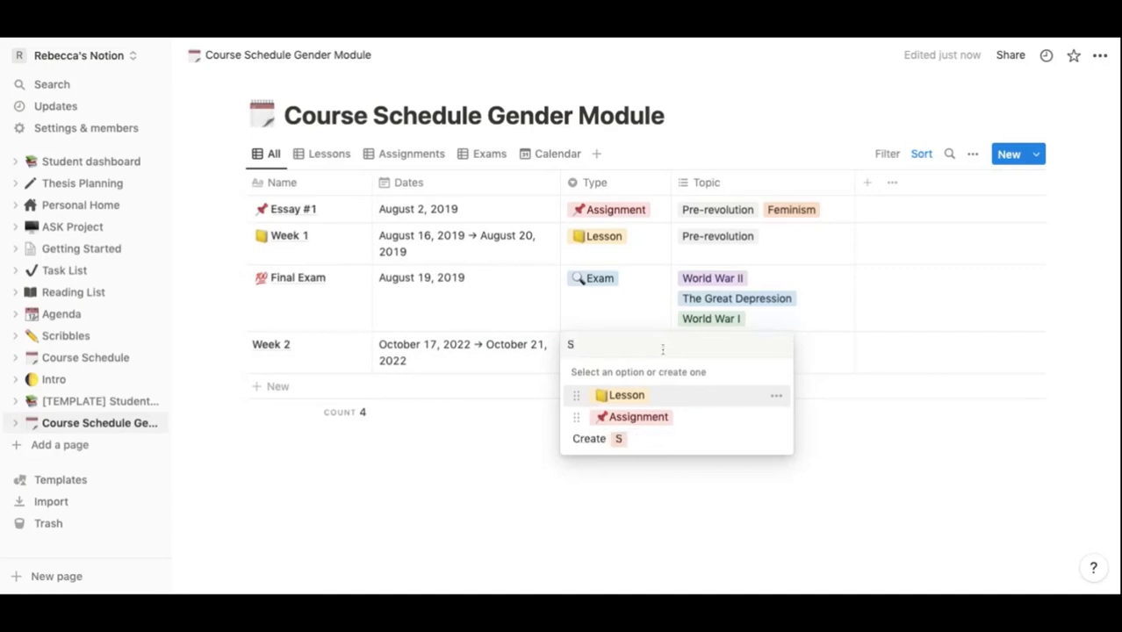
{"action": "key", "text": "BackSpace"}
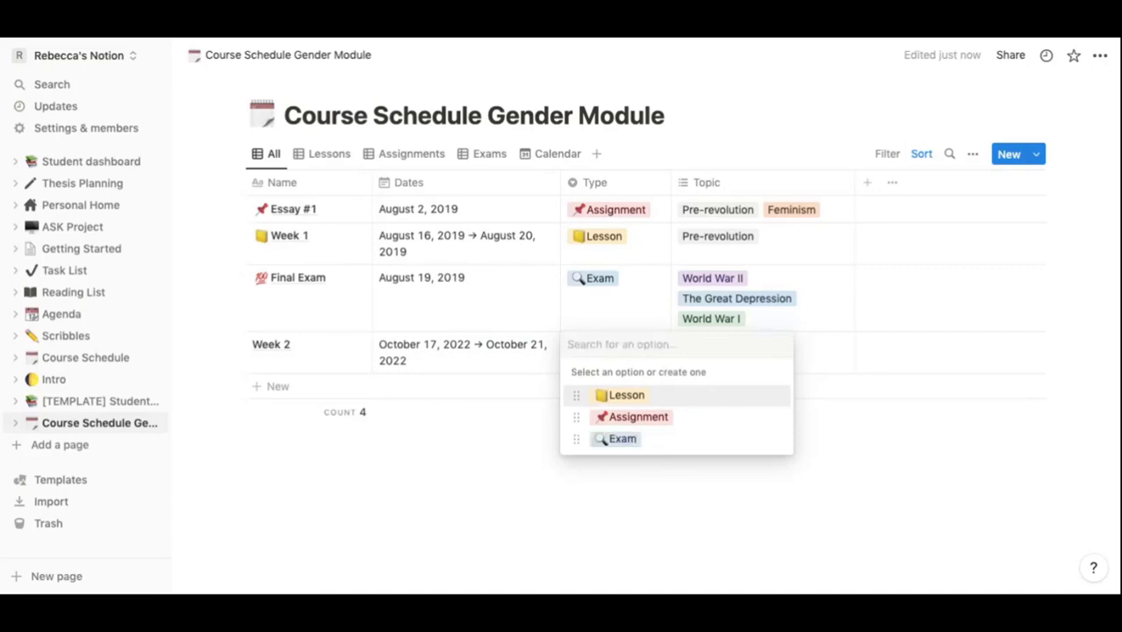
{"action": "left_click", "coordinate": [700, 398]}
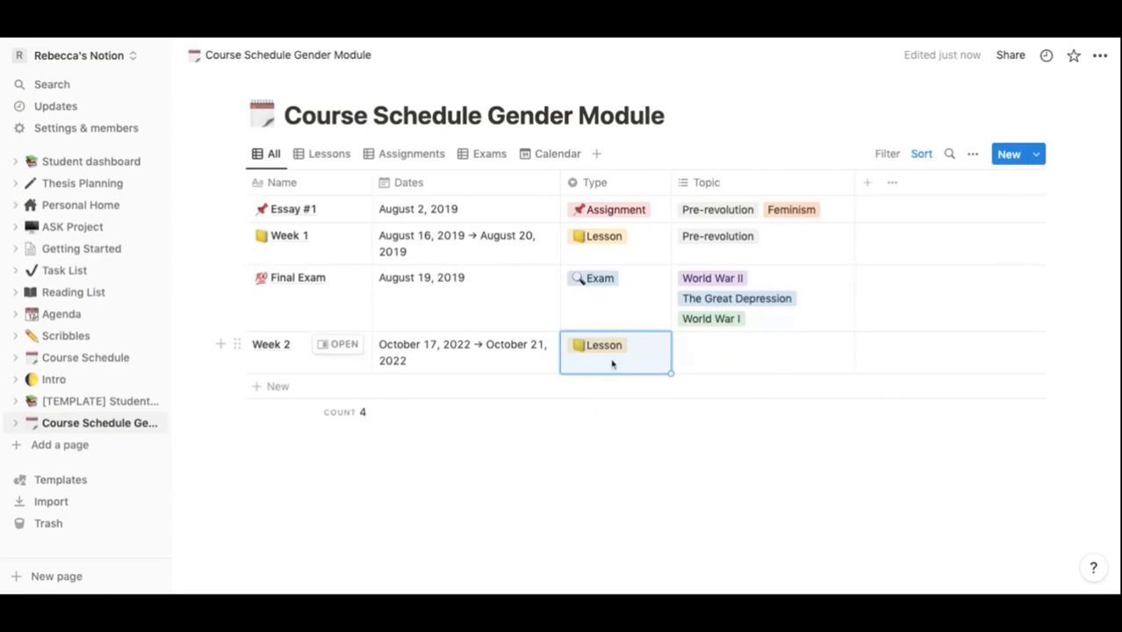
Give the Week 2 entry the existing topic Feminism and a new topic option named Queer Theory
{"action": "left_click", "coordinate": [739, 359]}
{"action": "type", "text": "Fem"}
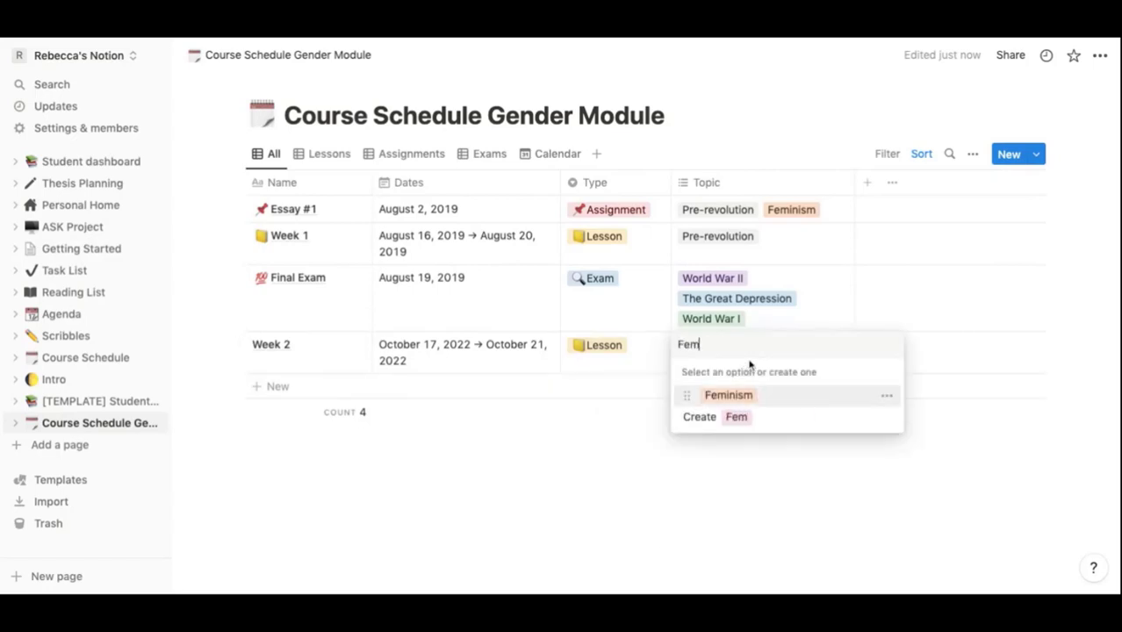
{"action": "type", "text": "inism"}
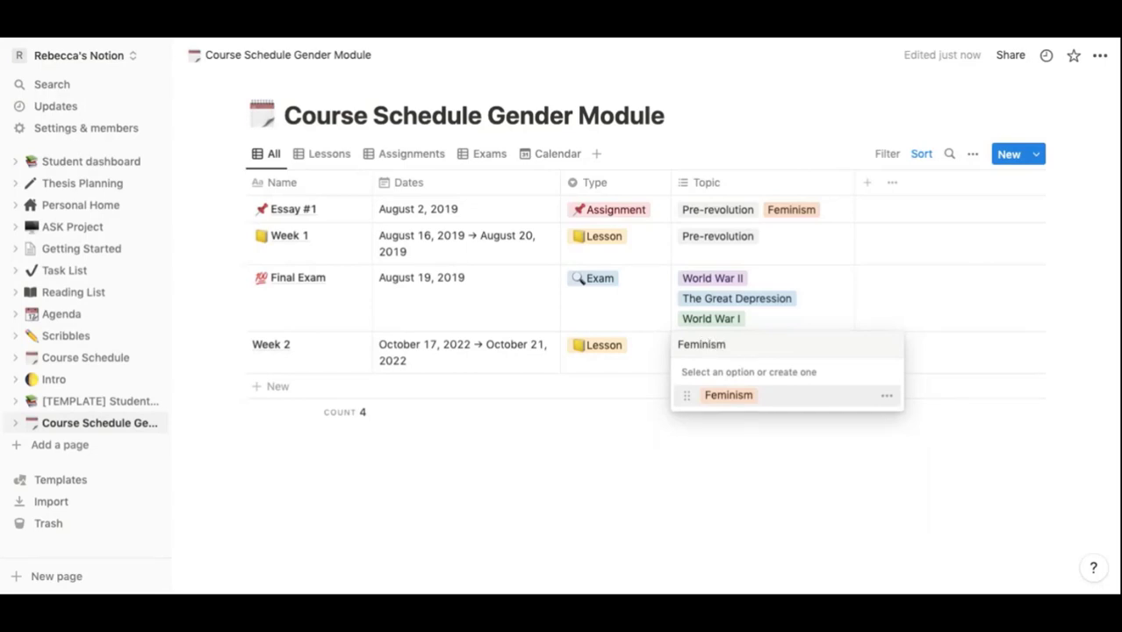
{"action": "key", "text": "Return"}
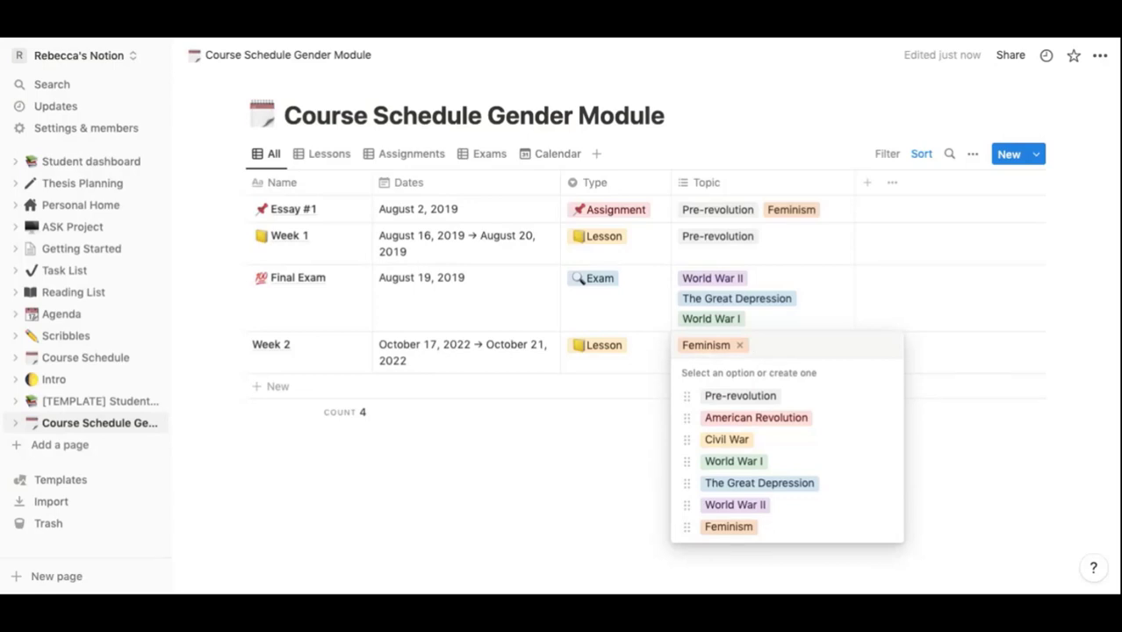
{"action": "type", "text": "Quee"}
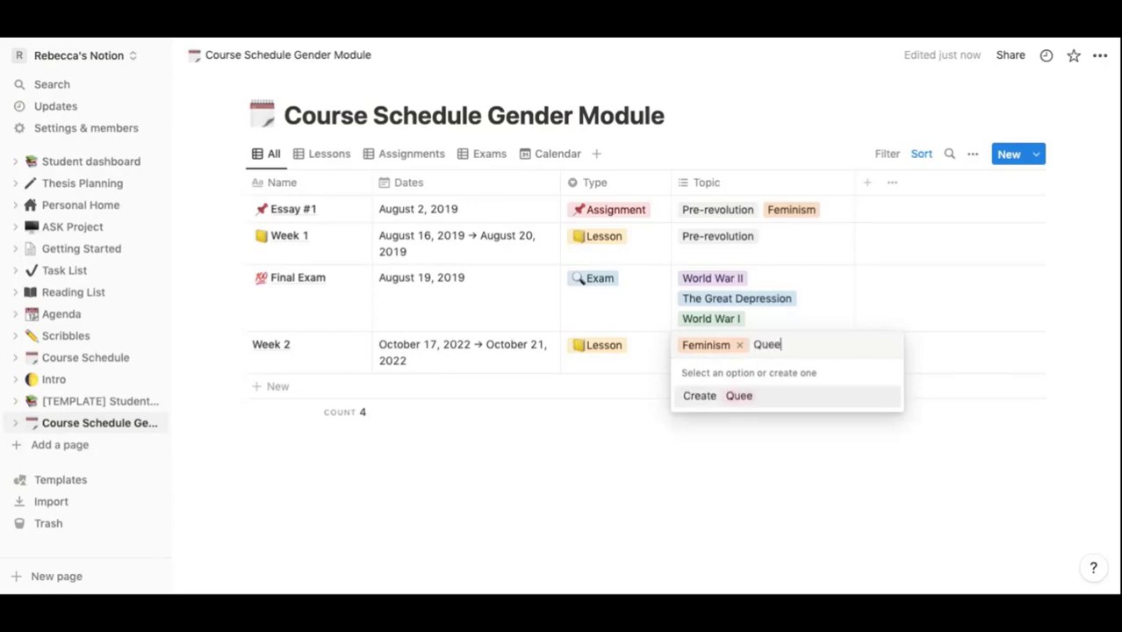
{"action": "type", "text": "r Theory"}
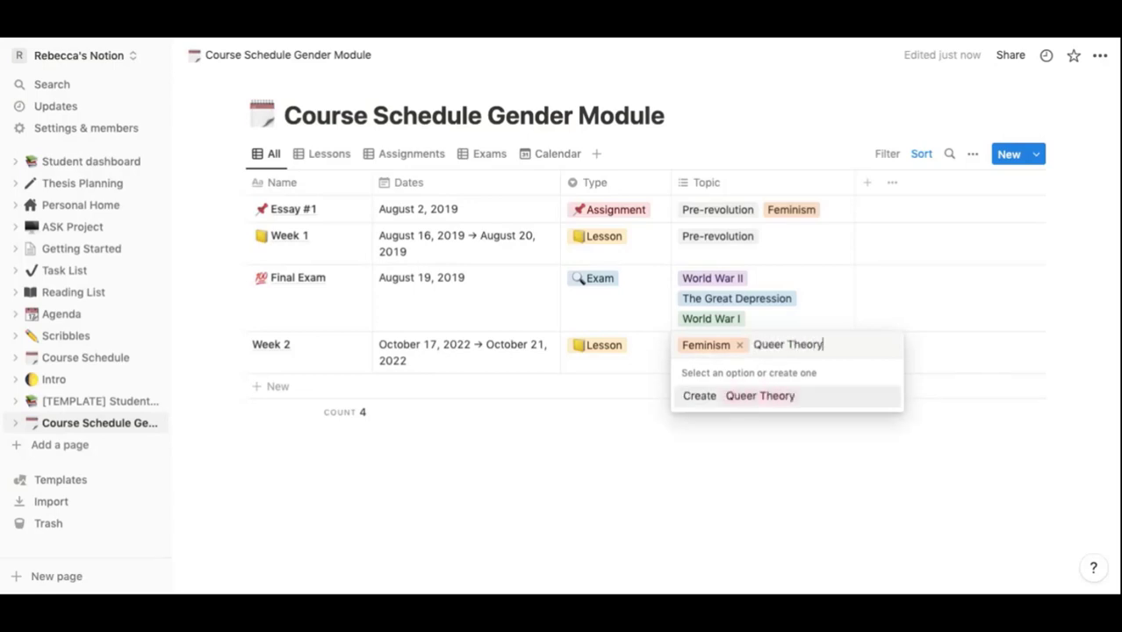
{"action": "key", "text": "Return"}
{"action": "key", "text": "Escape"}
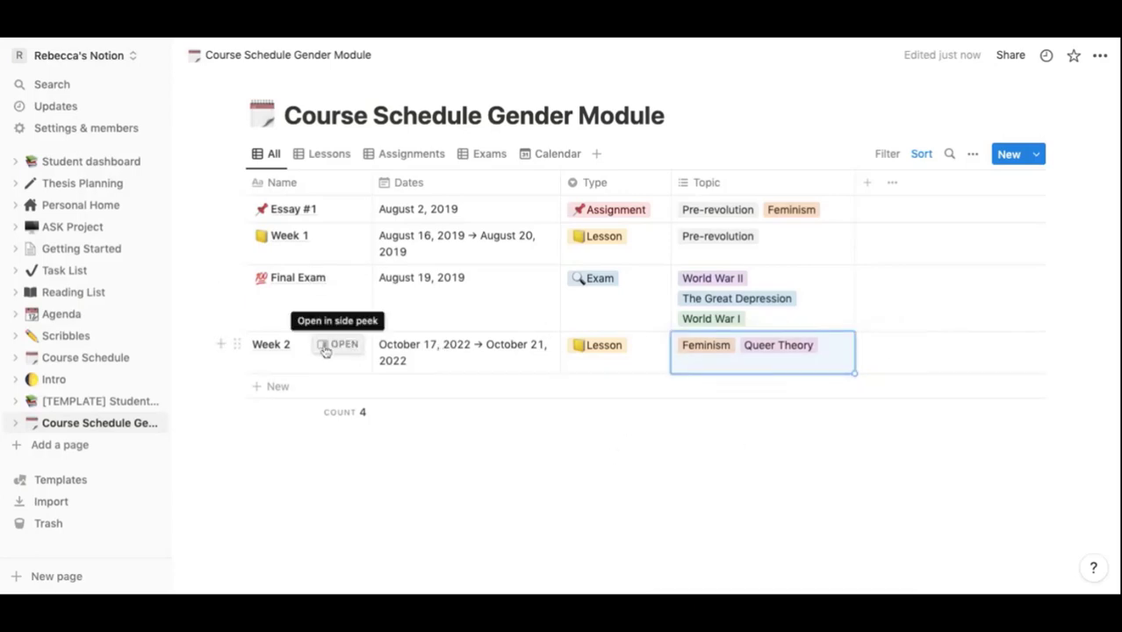
Apply the Lesson template to the Week 2 entry's page and change its Tuesday heading to Monday
{"action": "left_click", "coordinate": [332, 348]}
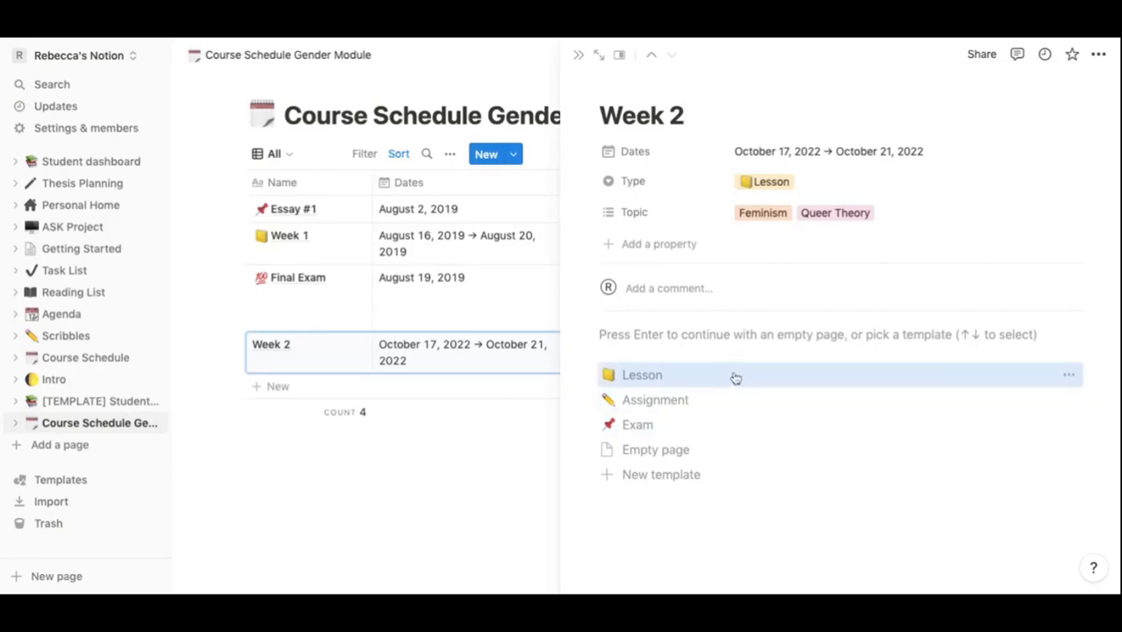
{"action": "left_click", "coordinate": [676, 379]}
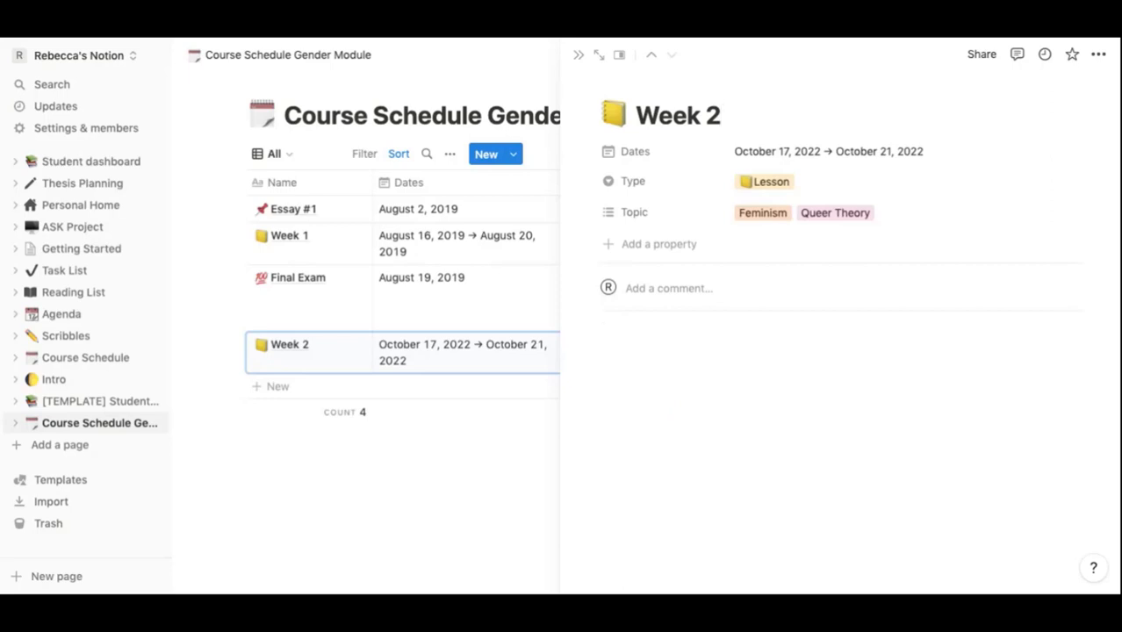
{"action": "scroll", "coordinate": [654, 278], "scroll_direction": "down", "scroll_amount": 3}
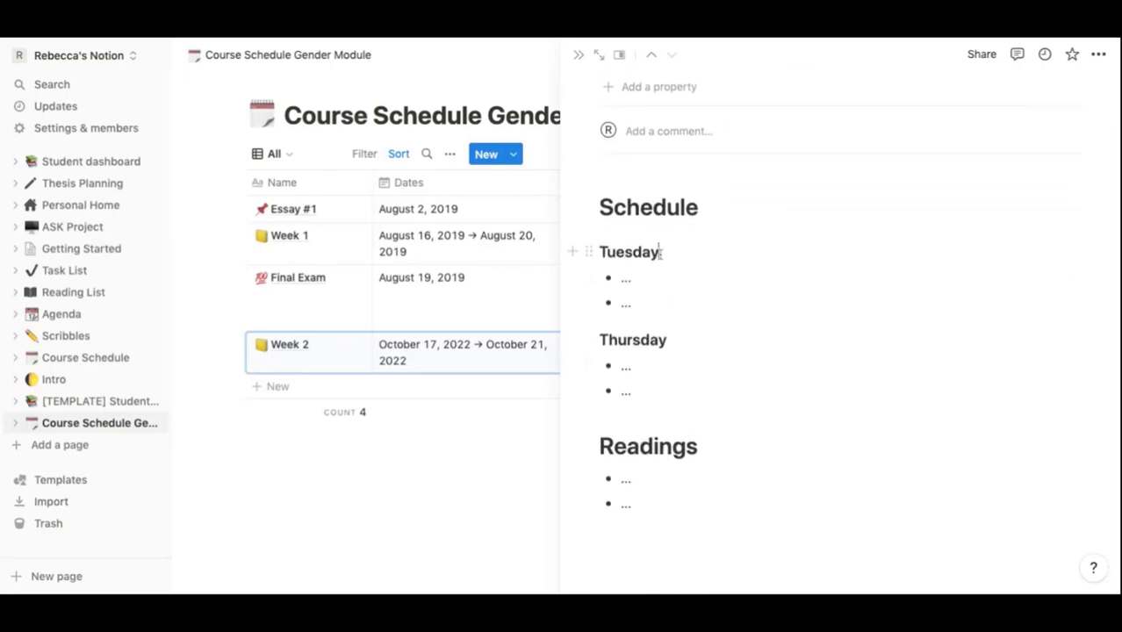
{"action": "key", "text": "BackSpace"}
{"action": "key", "text": "BackSpace"}
{"action": "key", "text": "BackSpace"}
{"action": "key", "text": "BackSpace"}
{"action": "key", "text": "BackSpace"}
{"action": "key", "text": "BackSpace"}
{"action": "key", "text": "BackSpace"}
{"action": "type", "text": "Mo"}
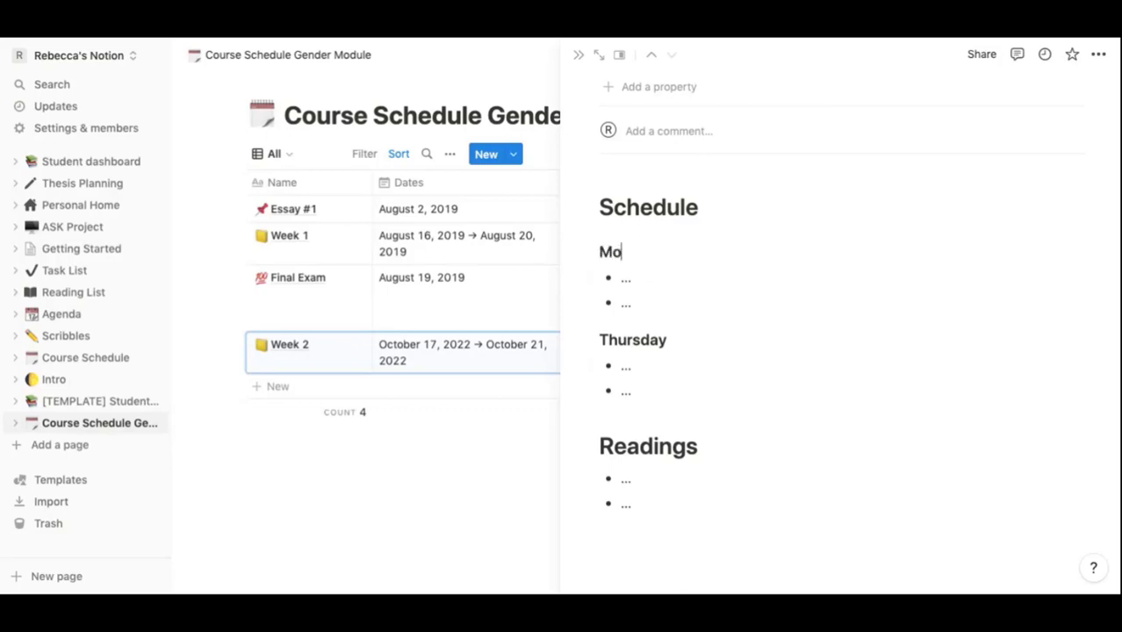
{"action": "type", "text": "nday"}
Replace the first placeholder bullet under the Monday heading with Lecture
{"action": "left_click", "coordinate": [651, 278]}
{"action": "key", "text": "BackSpace"}
{"action": "key", "text": "BackSpace"}
{"action": "key", "text": "BackSpace"}
{"action": "type", "text": "S"}
{"action": "key", "text": "BackSpace"}
{"action": "type", "text": "Lecture"}
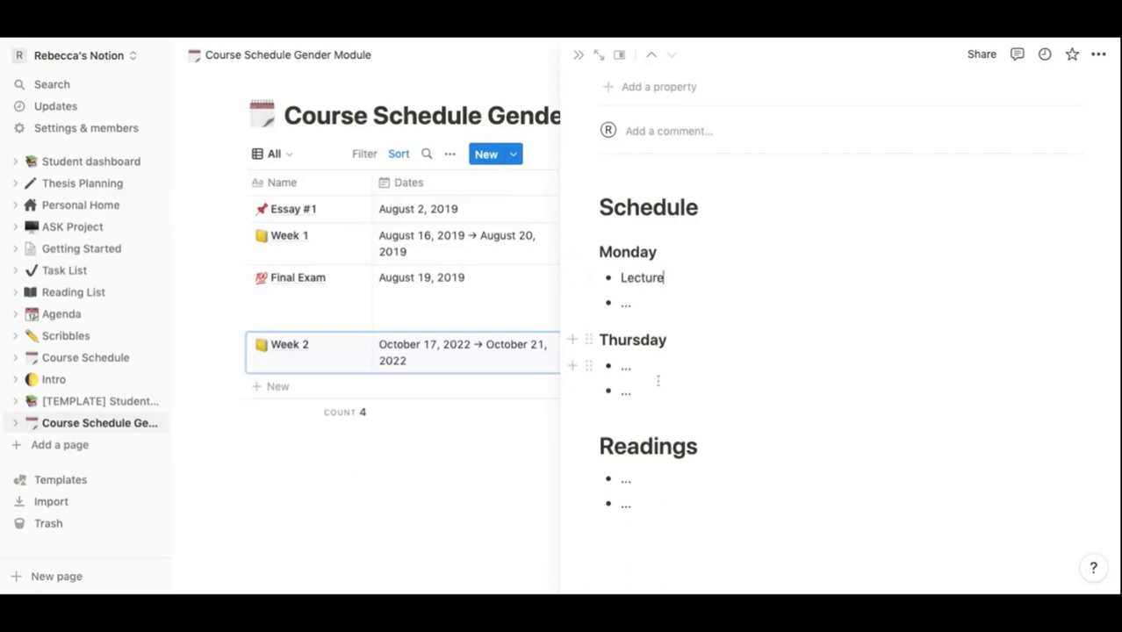
Change the Thursday heading to Friday, replace its first placeholder bullet with Seminar, and close the Week 2 page
{"action": "key", "text": "BackSpace"}
{"action": "key", "text": "BackSpace"}
{"action": "key", "text": "BackSpace"}
{"action": "key", "text": "BackSpace"}
{"action": "key", "text": "BackSpace"}
{"action": "key", "text": "BackSpace"}
{"action": "key", "text": "BackSpace"}
{"action": "key", "text": "BackSpace"}
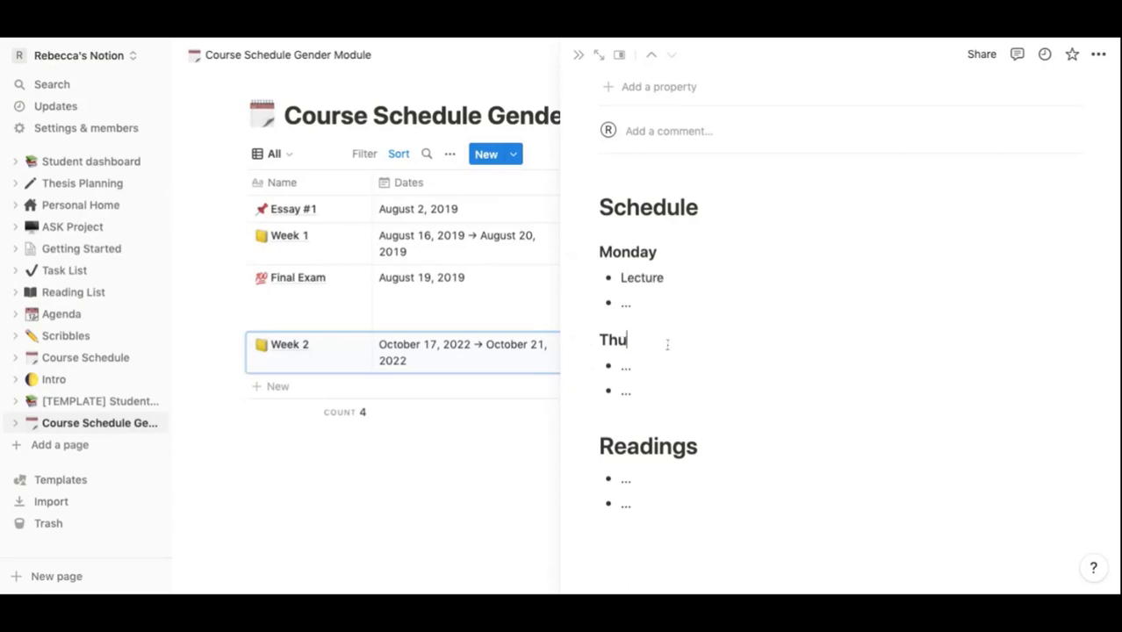
{"action": "type", "text": "Friday"}
{"action": "key", "text": "BackSpace"}
{"action": "key", "text": "BackSpace"}
{"action": "type", "text": "Seminar"}
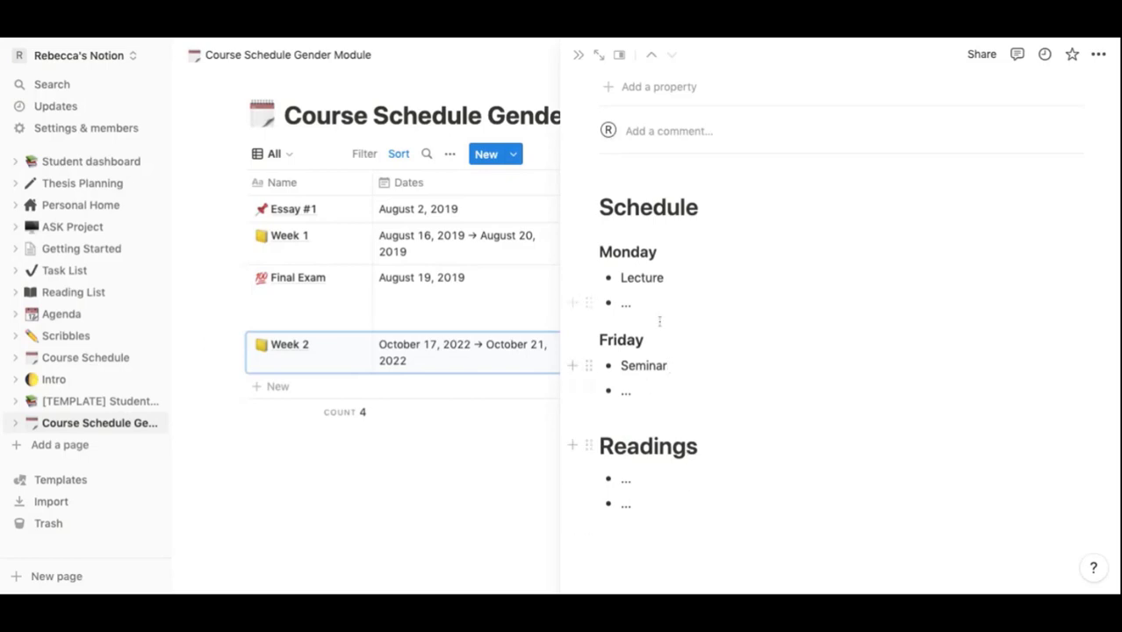
{"action": "scroll", "coordinate": [702, 333], "scroll_direction": "up", "scroll_amount": 3}
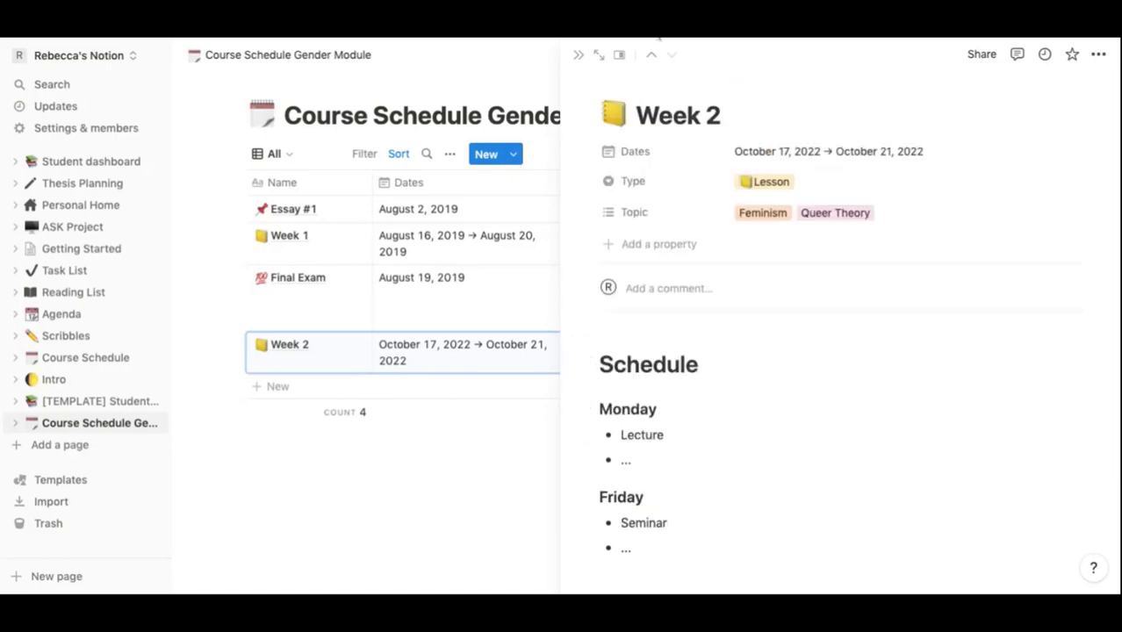
{"action": "left_click", "coordinate": [579, 55]}
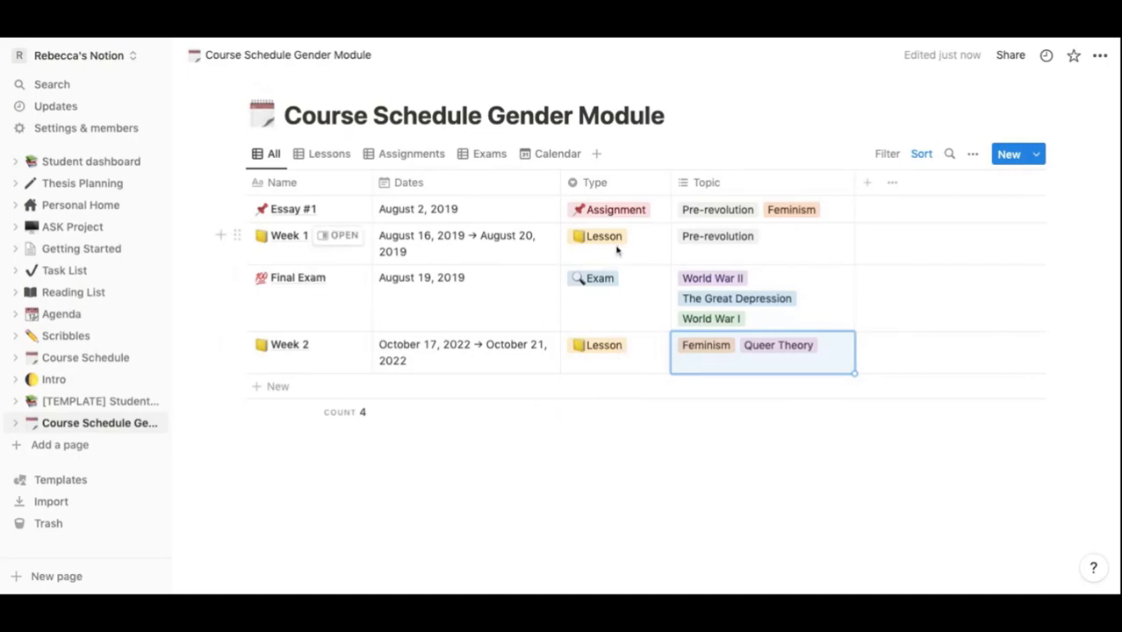
Create a new type option named Seminar and assign it to the Week 1 entry
{"action": "left_click", "coordinate": [648, 257]}
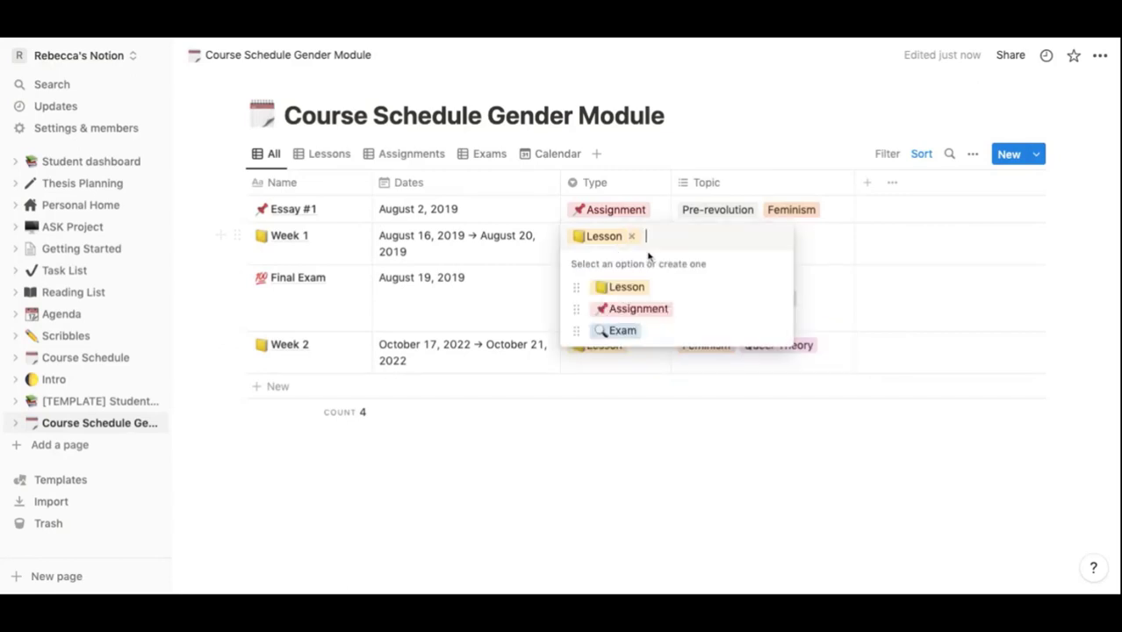
{"action": "type", "text": "Seminar"}
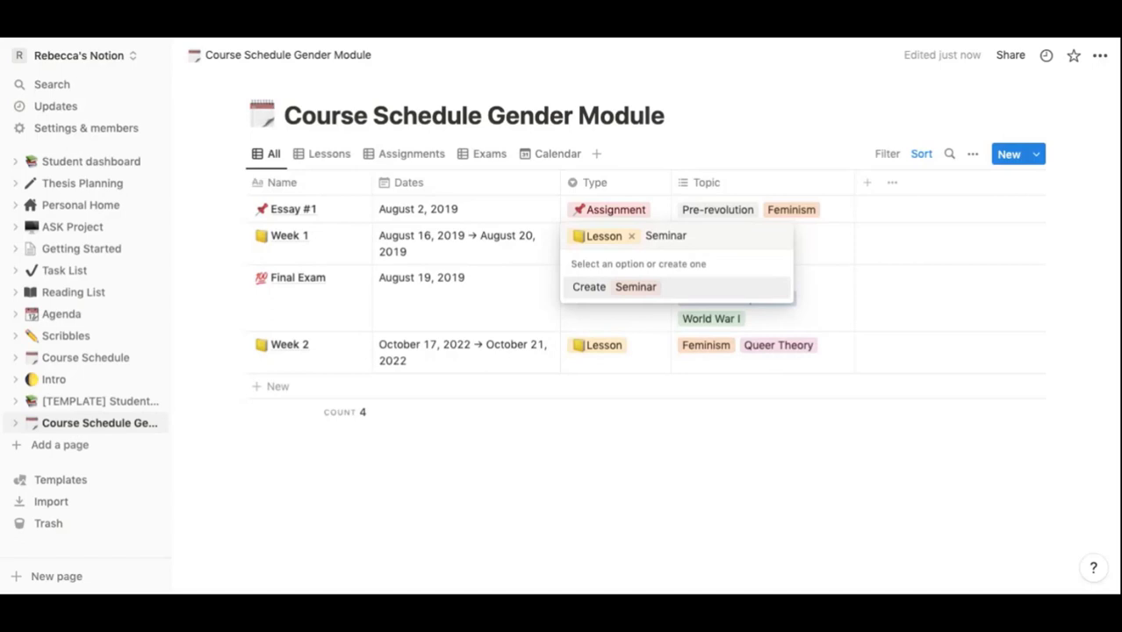
{"action": "left_click", "coordinate": [582, 286]}
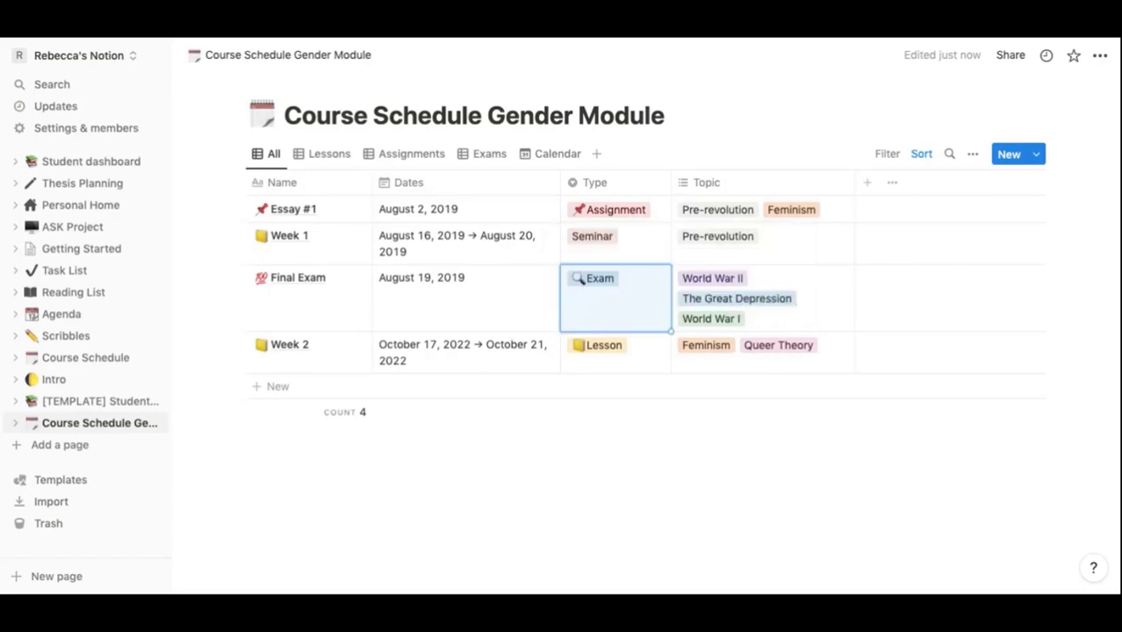
{"action": "left_click", "coordinate": [647, 349]}
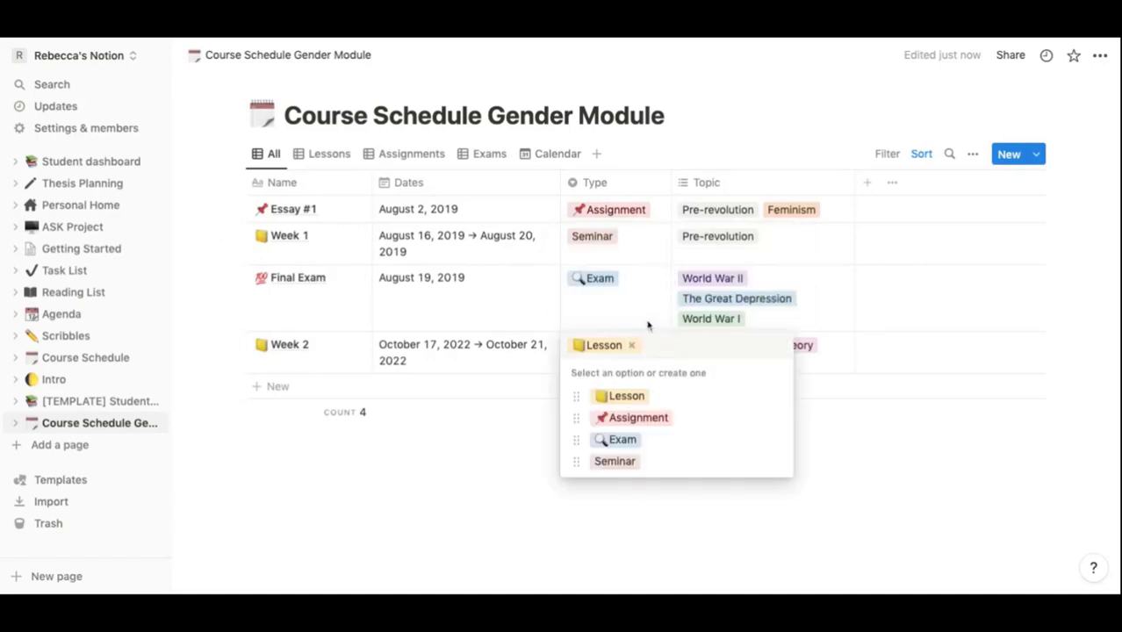
{"action": "key", "text": "Escape"}
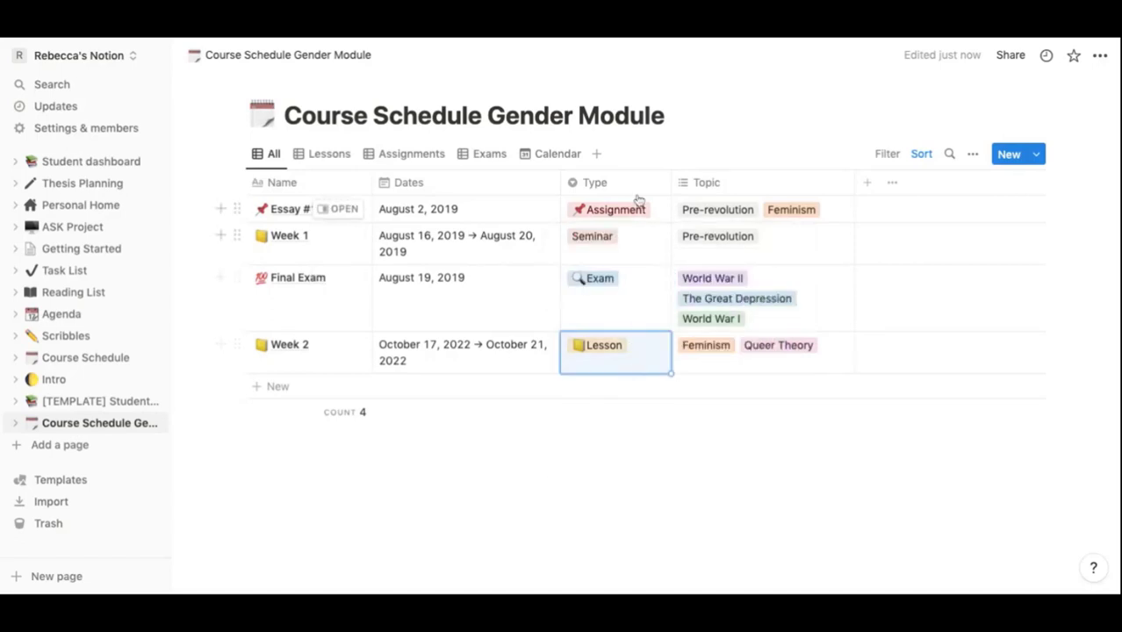
Add an unnamed entry below Week 2 and give it a new type option named Lecture
{"action": "left_click", "coordinate": [425, 387]}
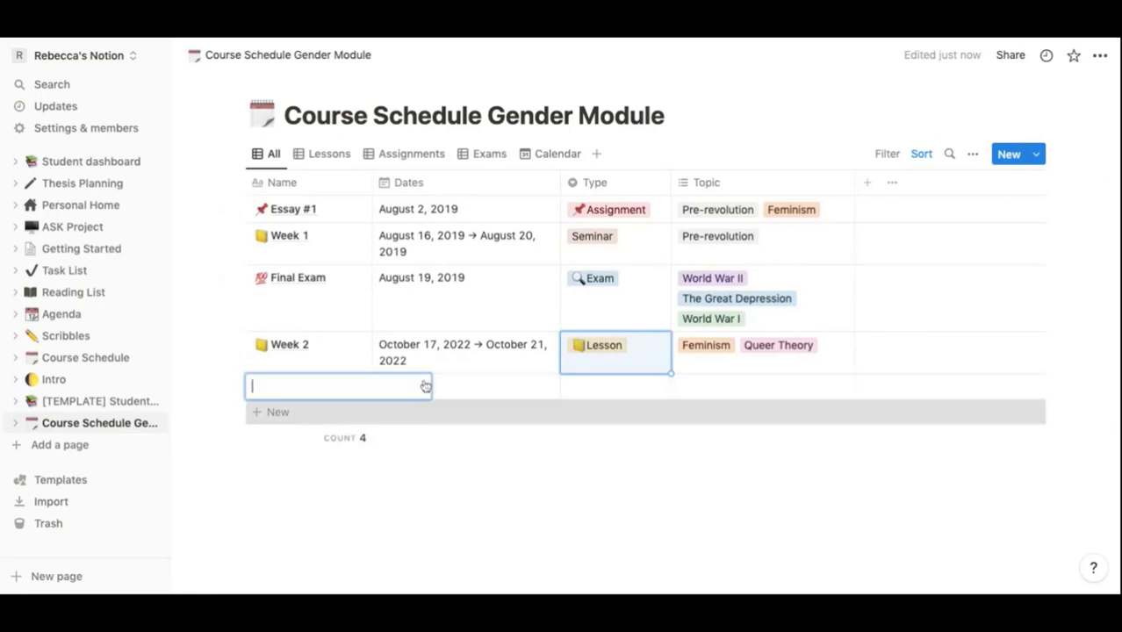
{"action": "key", "text": "Escape"}
{"action": "left_click", "coordinate": [612, 386]}
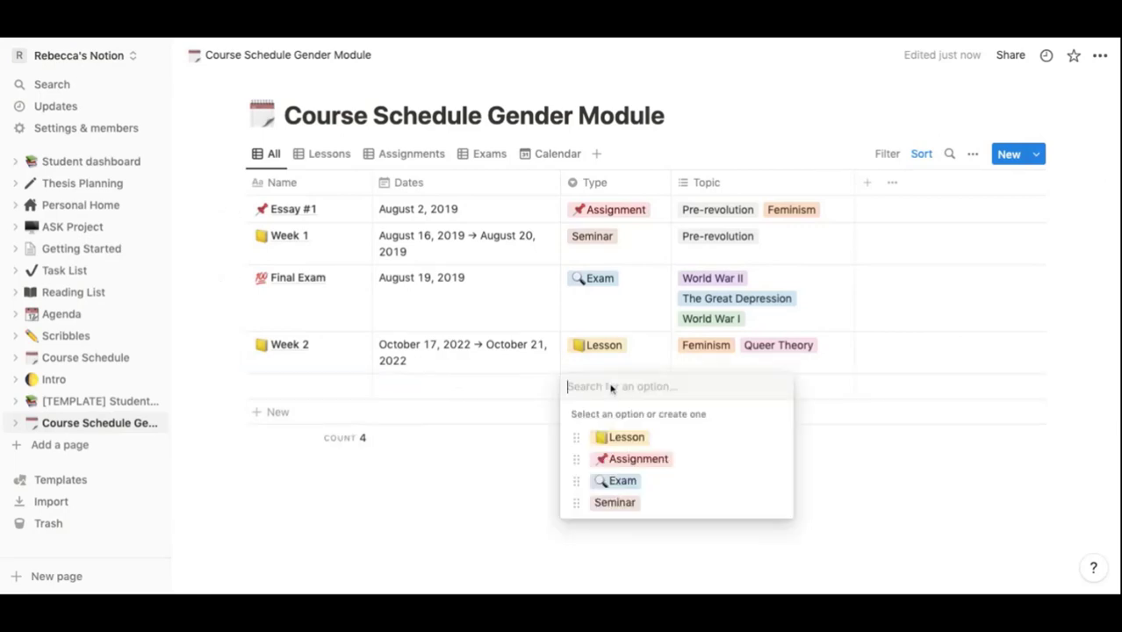
{"action": "type", "text": "Lecture"}
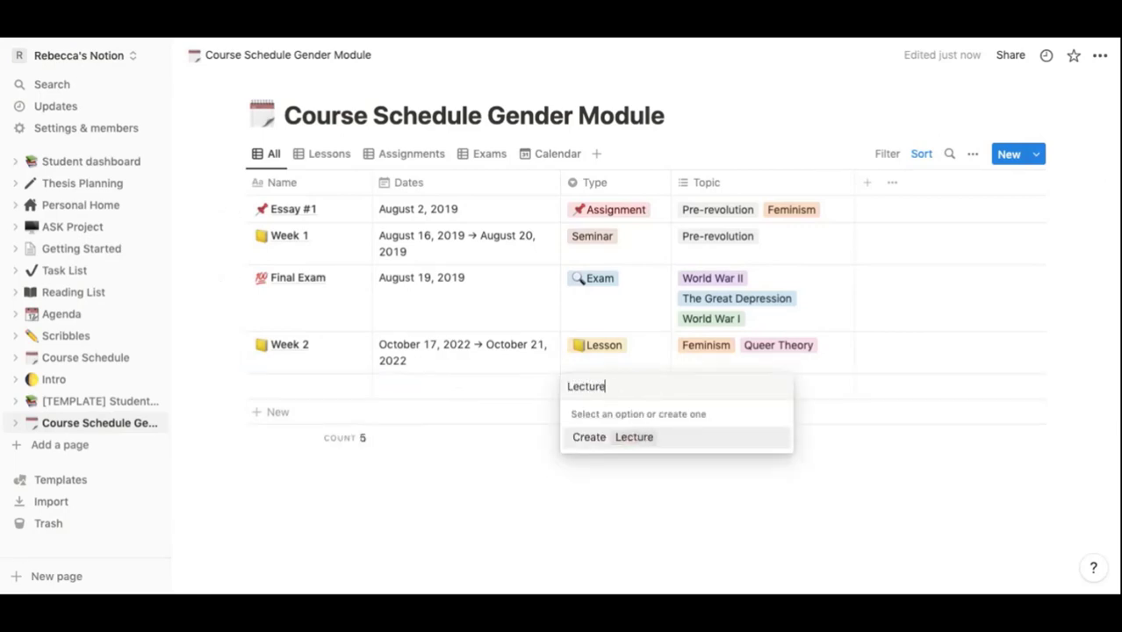
{"action": "key", "text": "Return"}
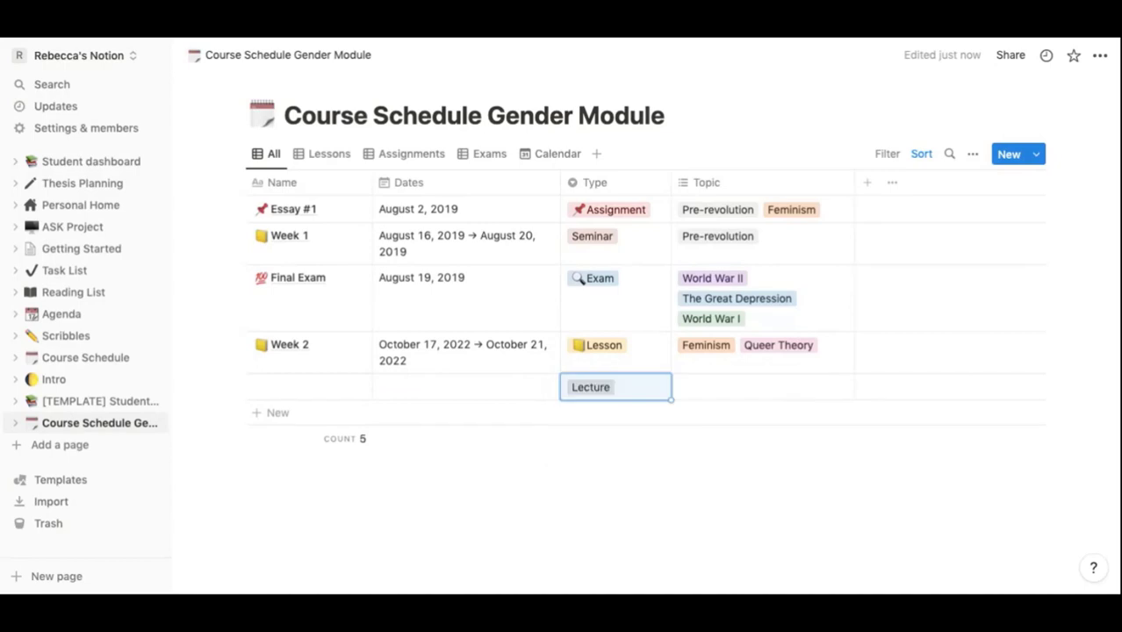
{"action": "left_click", "coordinate": [745, 393]}
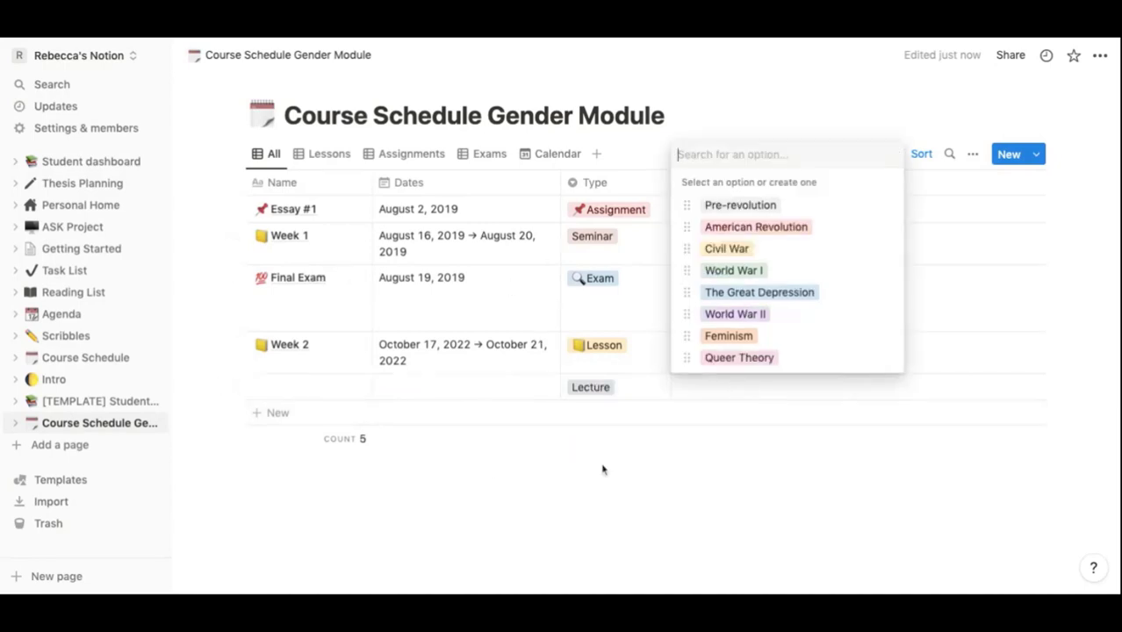
{"action": "key", "text": "Escape"}
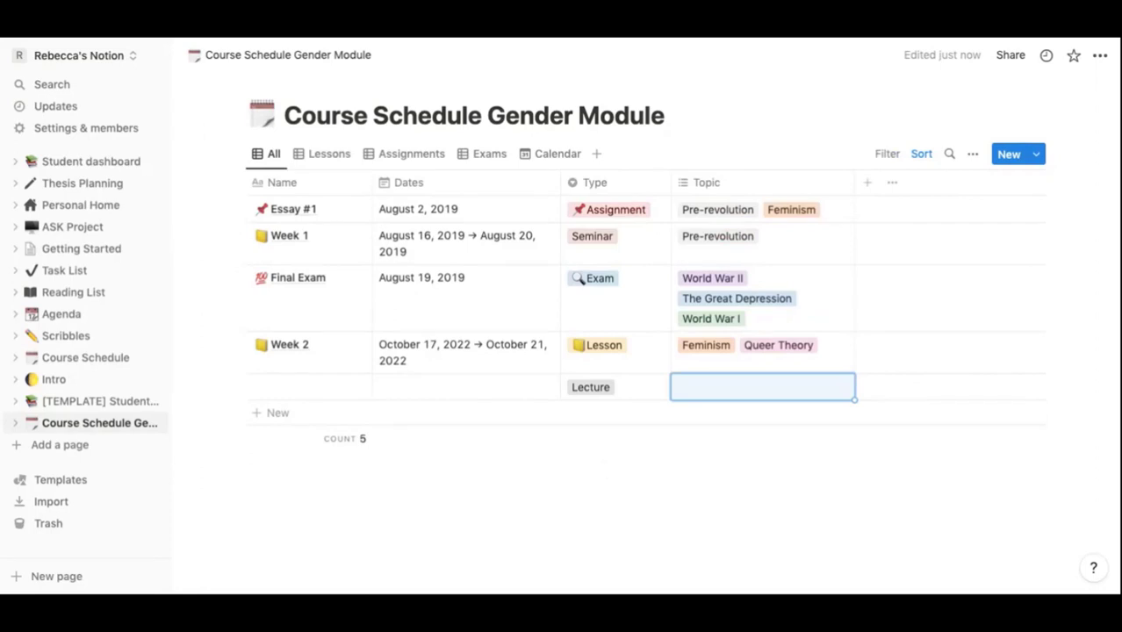